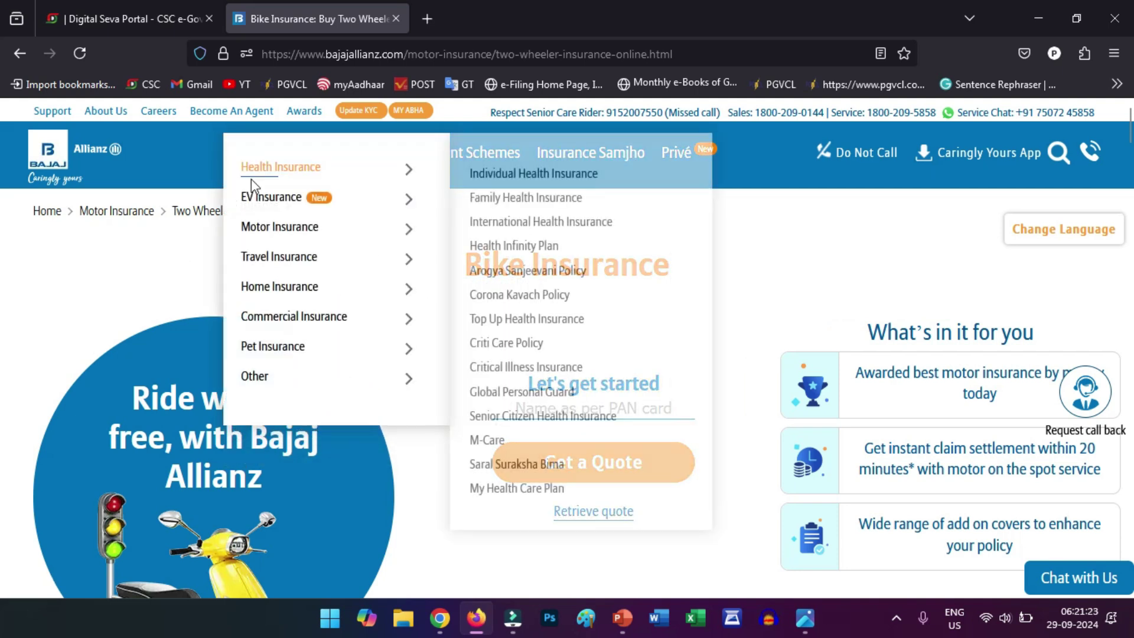
mouse_move(286, 235)
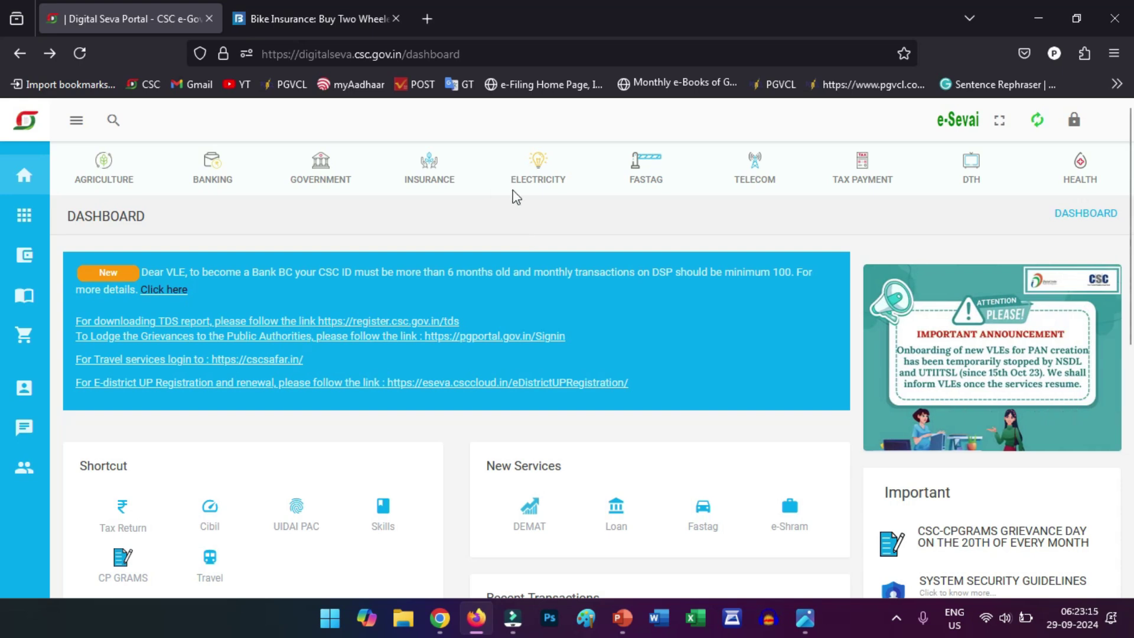
- Open the Bajaj Allianz Motor Third Party POS service among the Digital Seva portal's motor third party insurance offerings
left_click(430, 185)
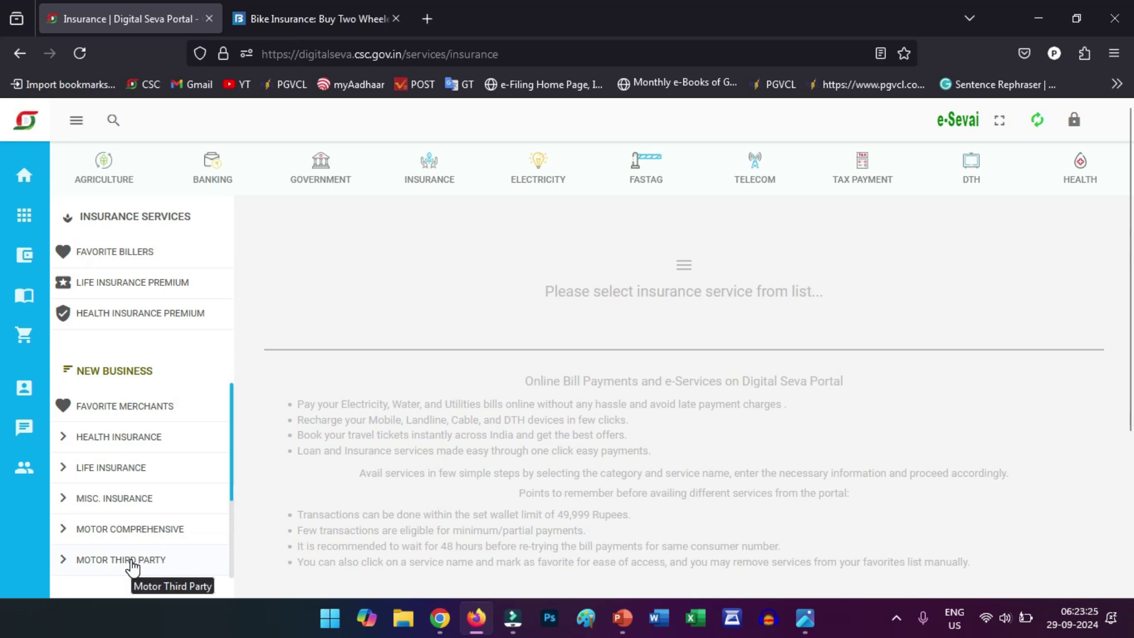
left_click(131, 562)
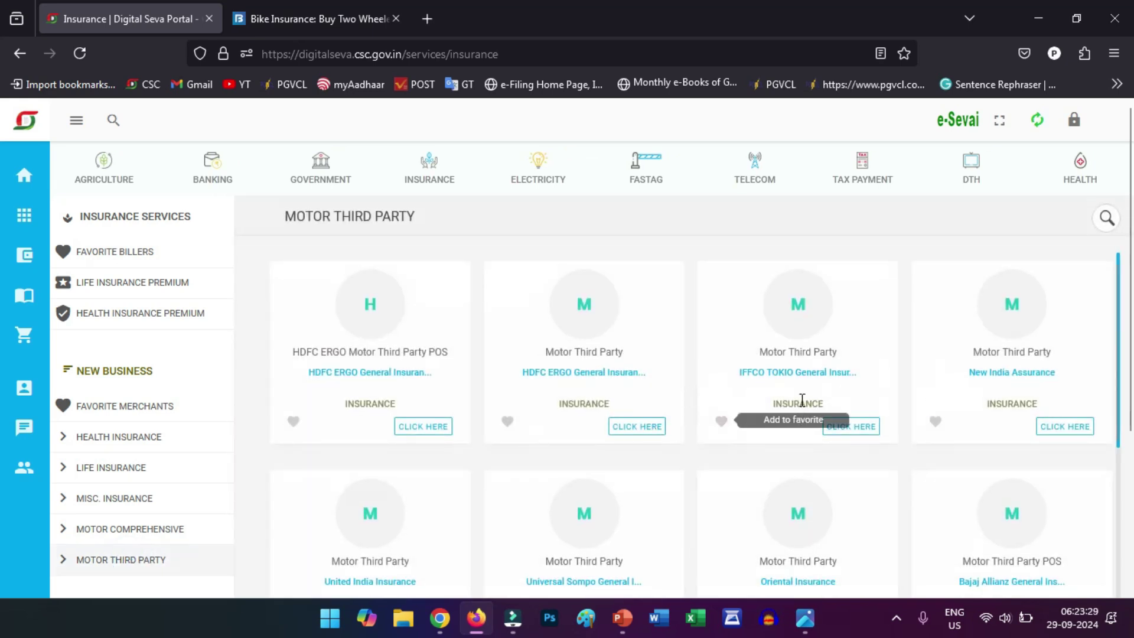
scroll(728, 367, "down", 1)
scroll(727, 367, "down", 2)
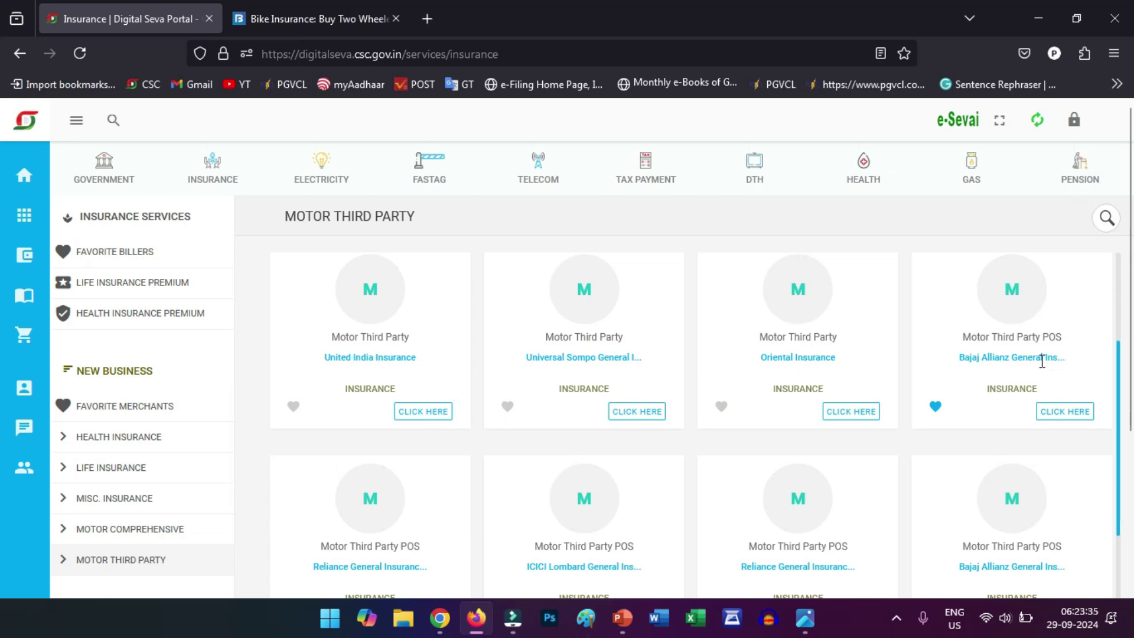
left_click(1065, 413)
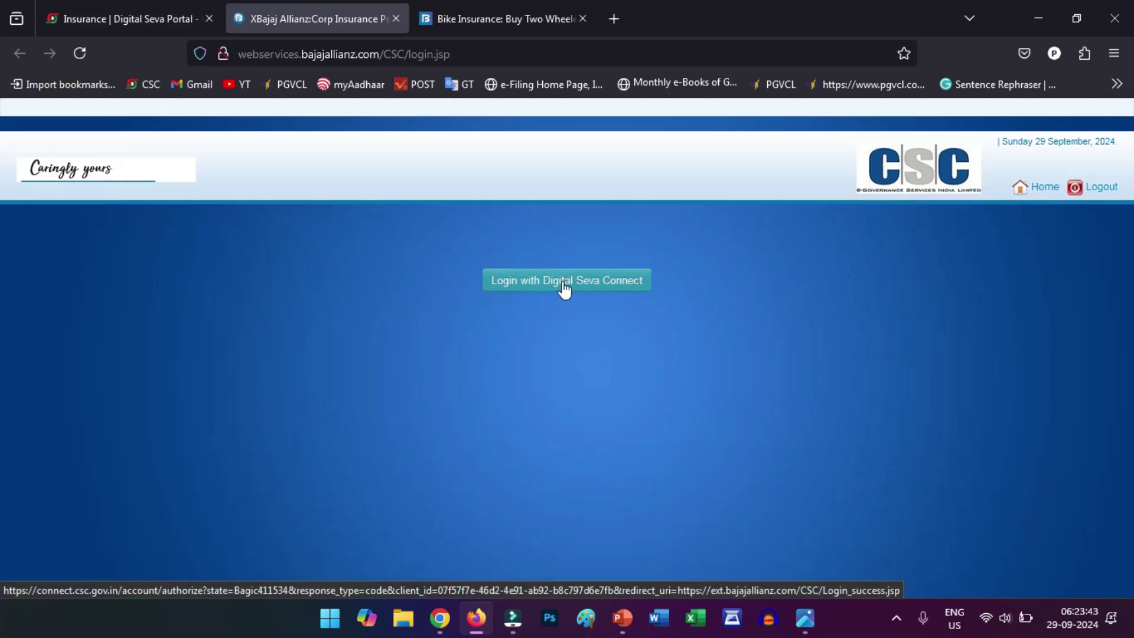
- Sign in to the Bajaj Allianz CSC site through Digital Seva Connect with the saved credentials, filling in the captcha text
left_click(573, 283)
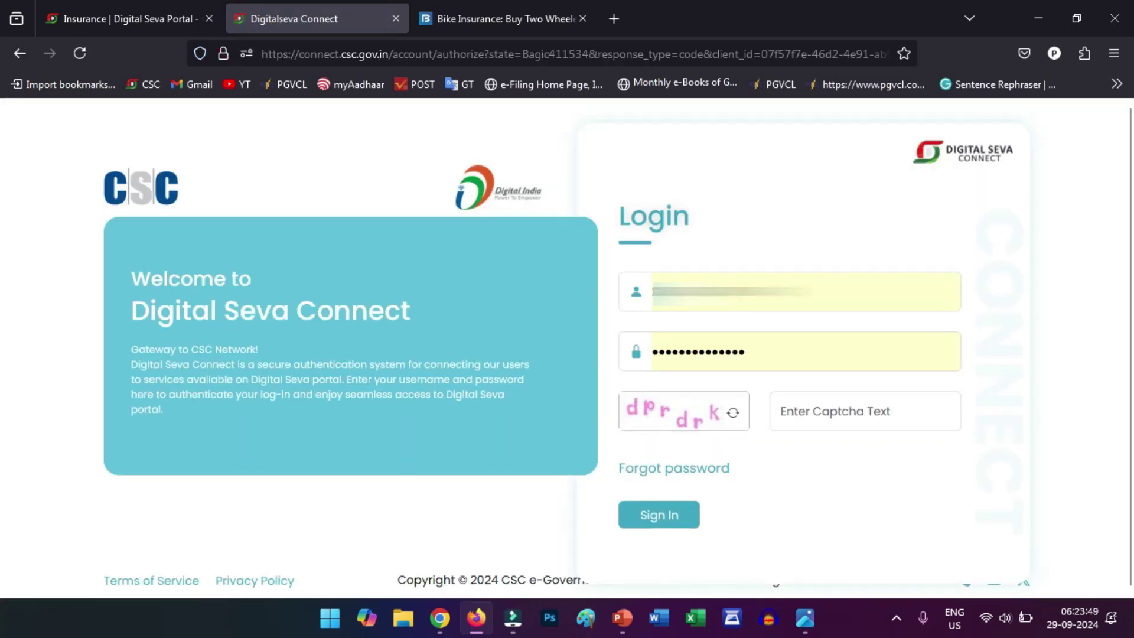
left_click(804, 411)
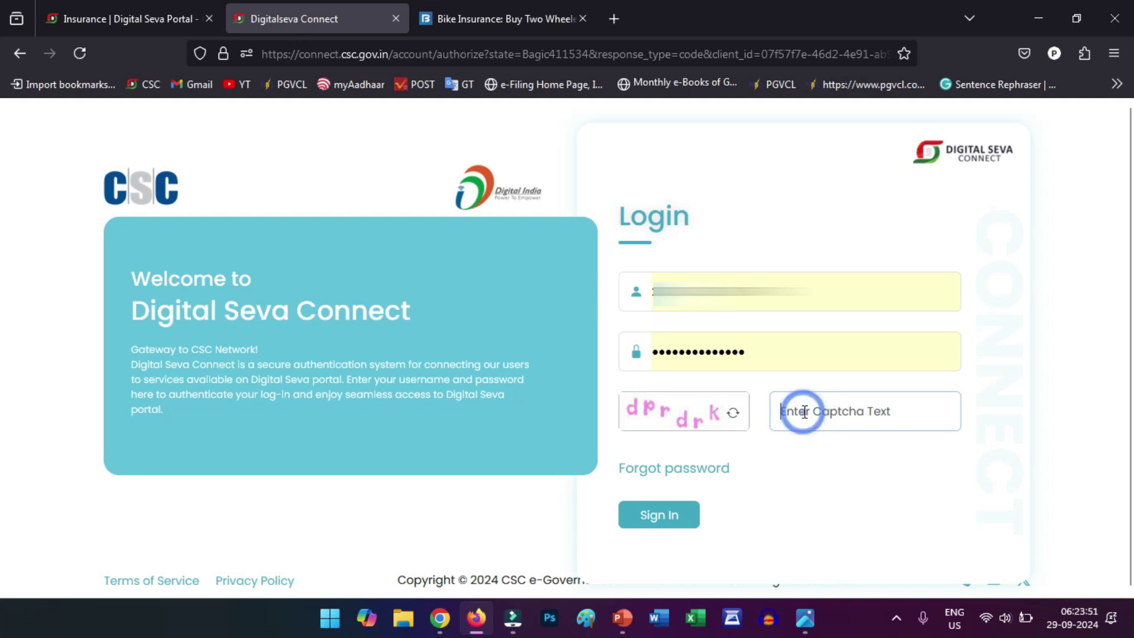
type("drrdrk")
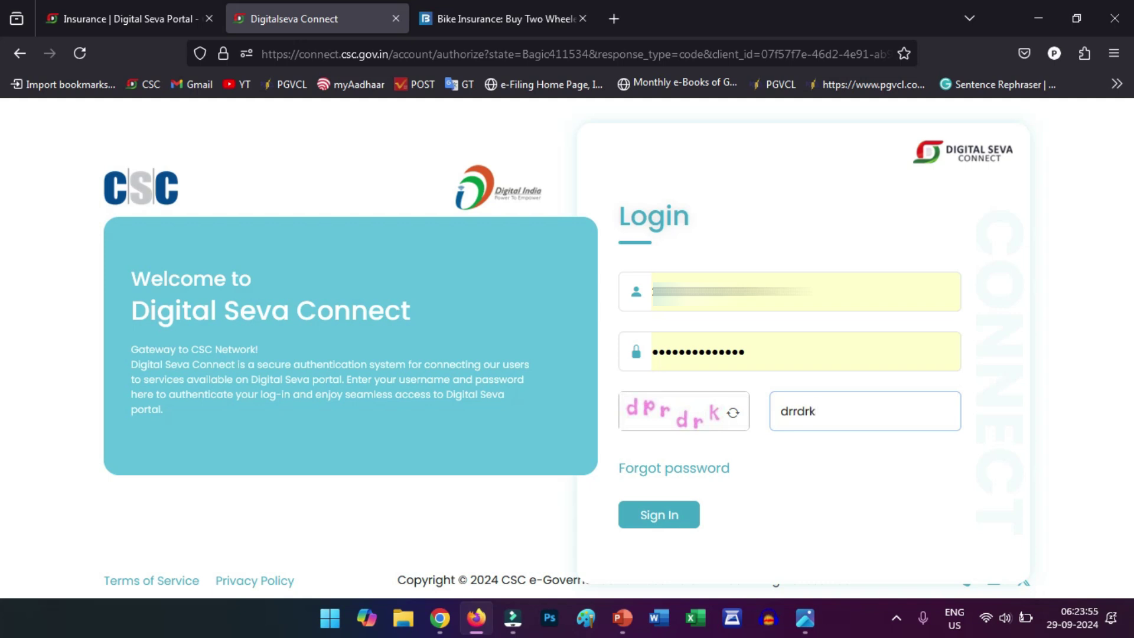
left_click(660, 518)
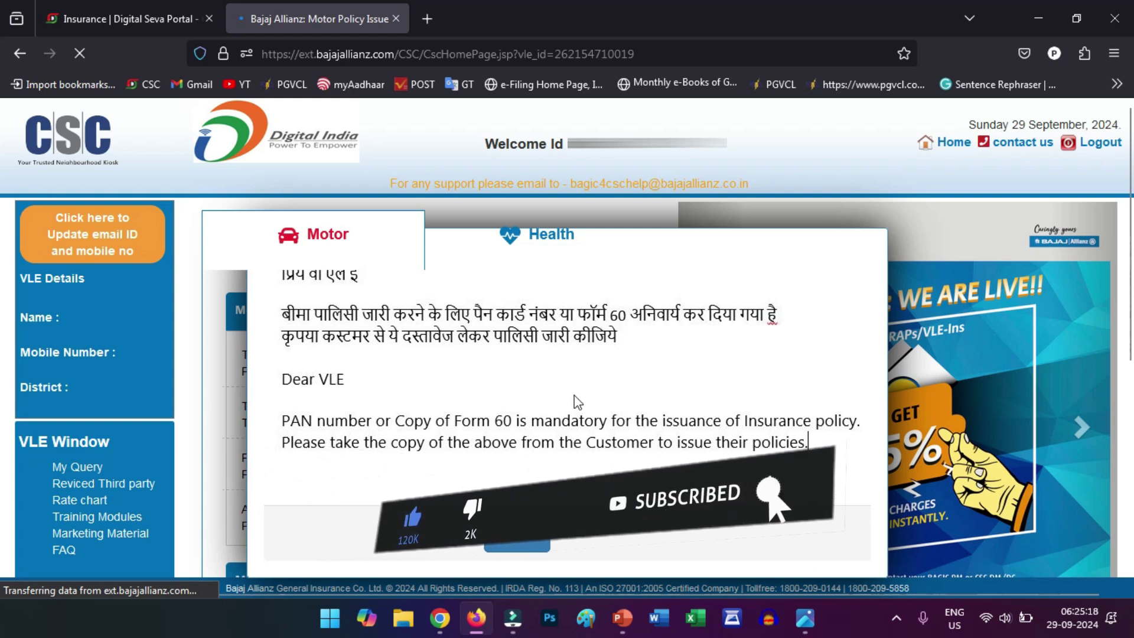
- Dismiss the PAN/Form 60 notice and start buying the Two Wheeler Third Party/TP Policy, continuing past the B Care Portal welcome screen
left_click(521, 537)
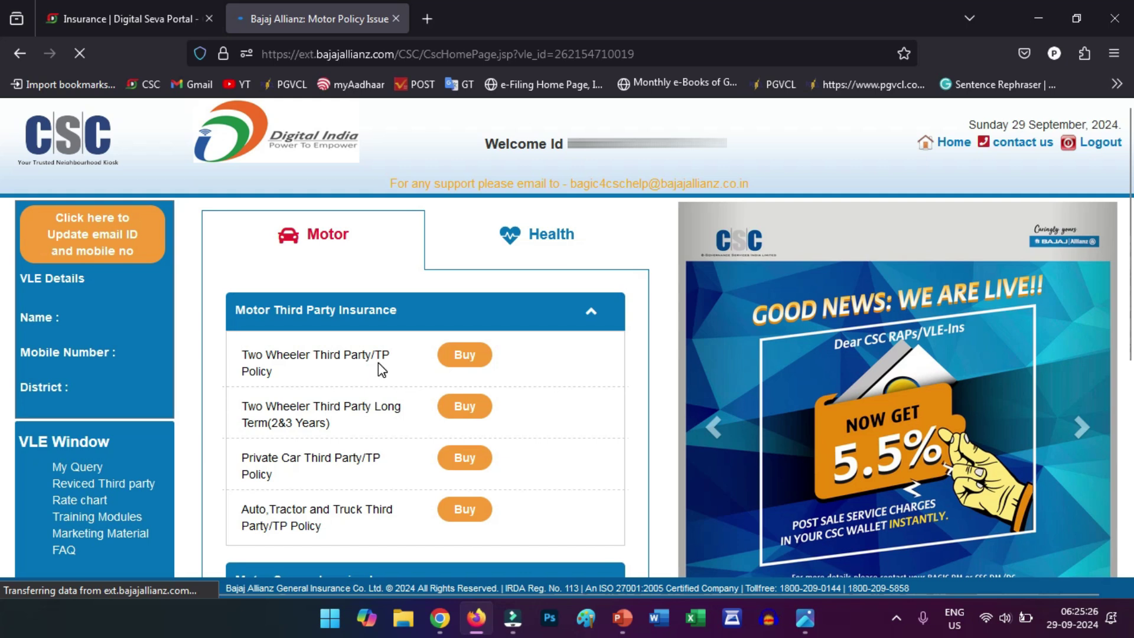
left_click(462, 357)
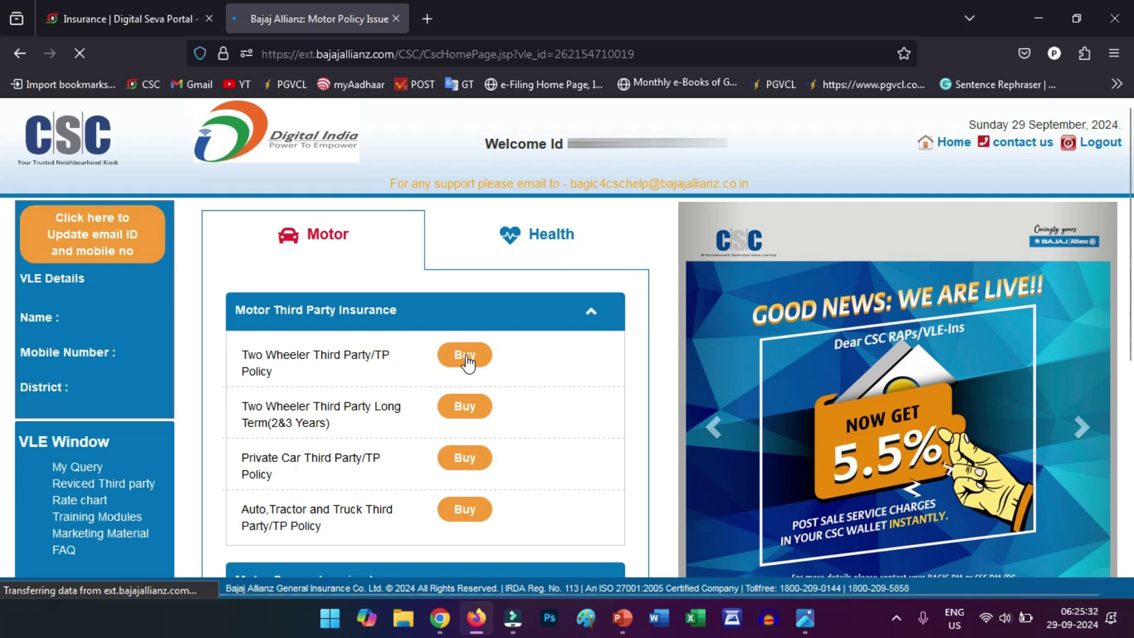
left_click(465, 357)
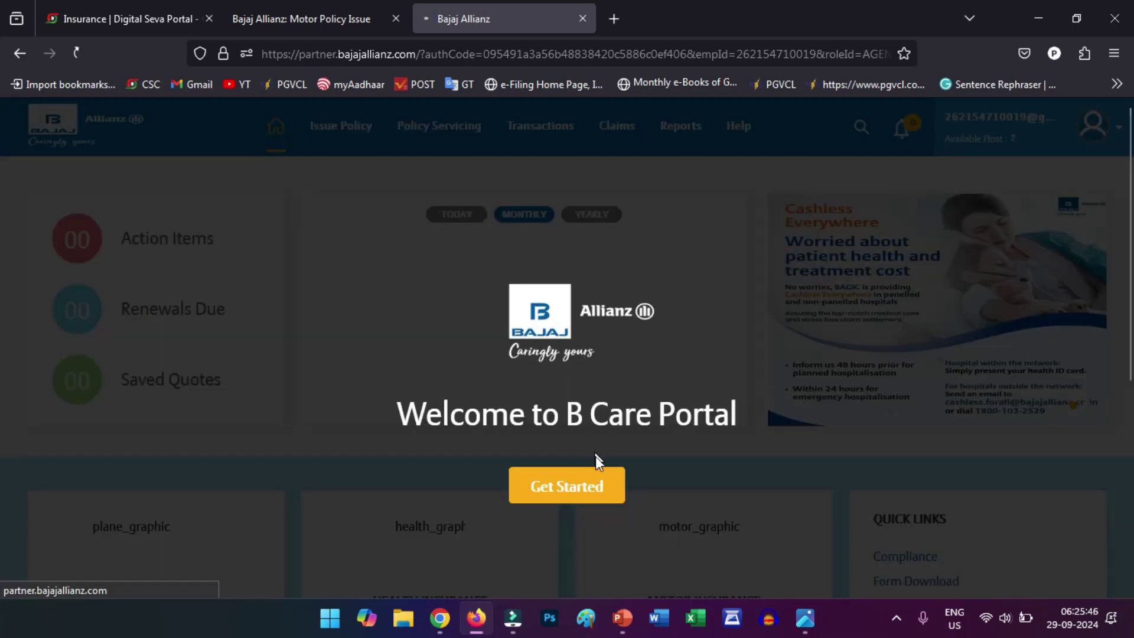
left_click(588, 449)
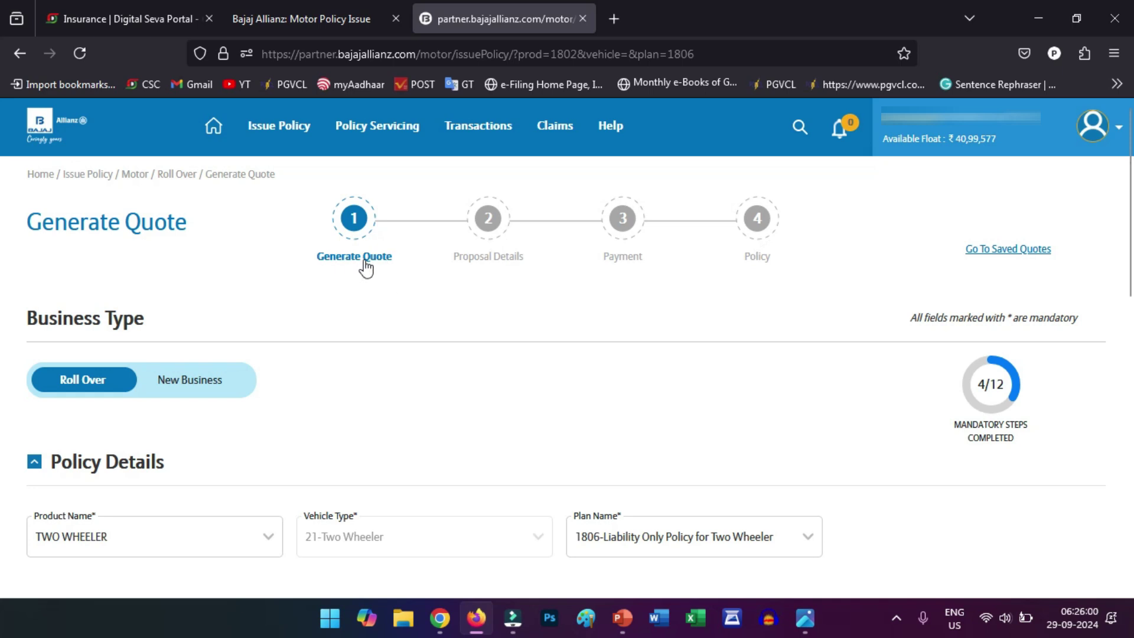
- Fill in the vehicle registration number and the mailing pincode in the quote's Risk Details
scroll(361, 270, "down", 3)
scroll(360, 270, "down", 1)
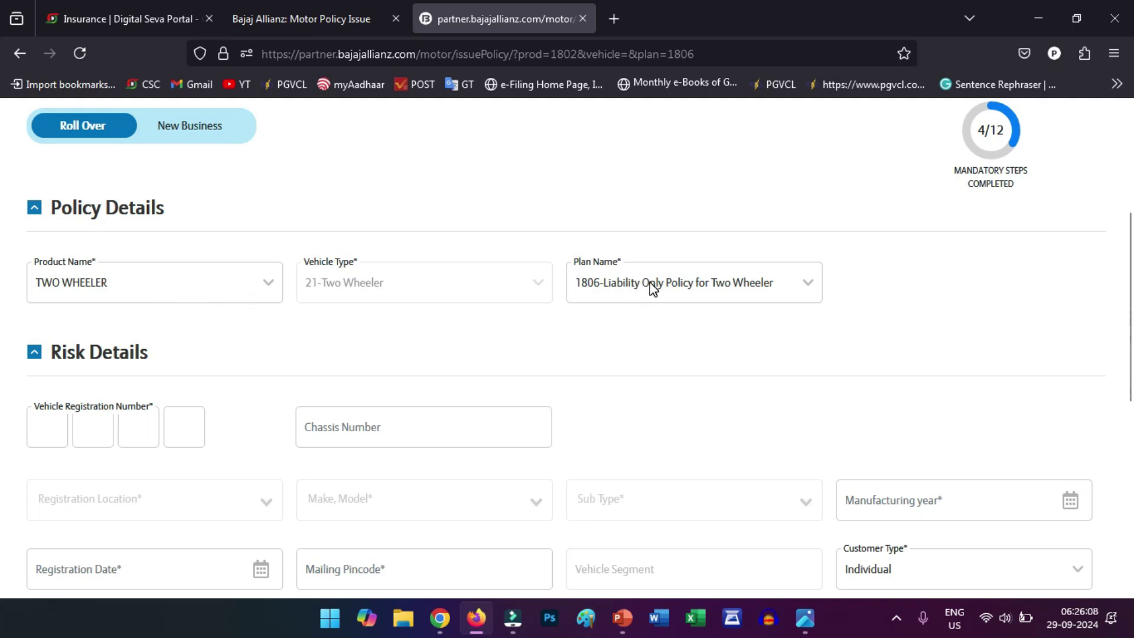
scroll(404, 283, "down", 2)
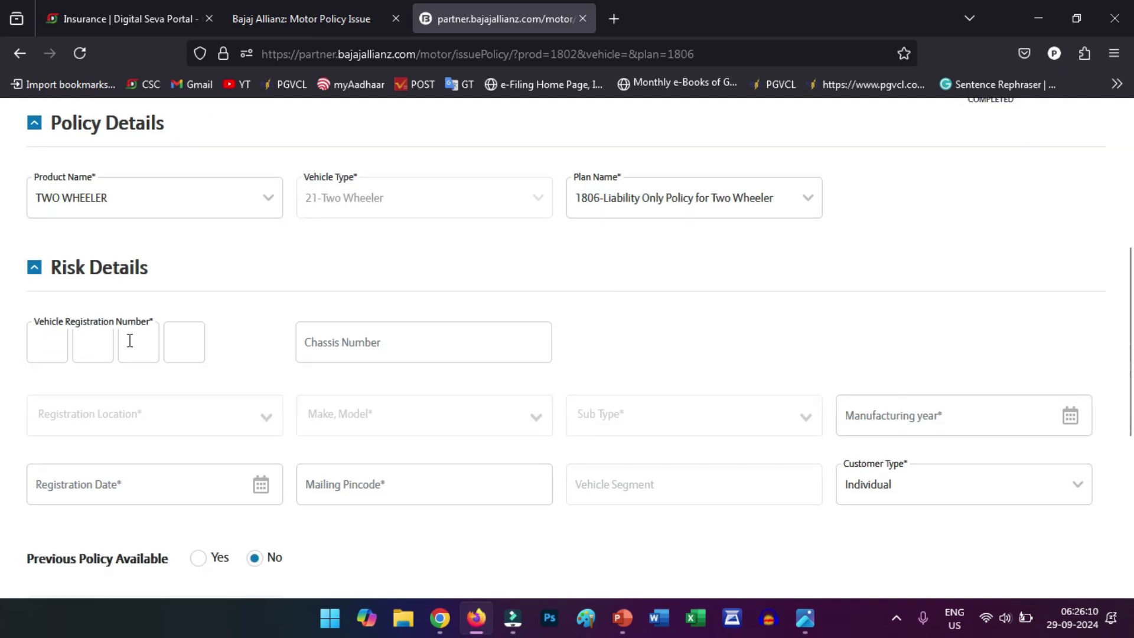
left_click(52, 344)
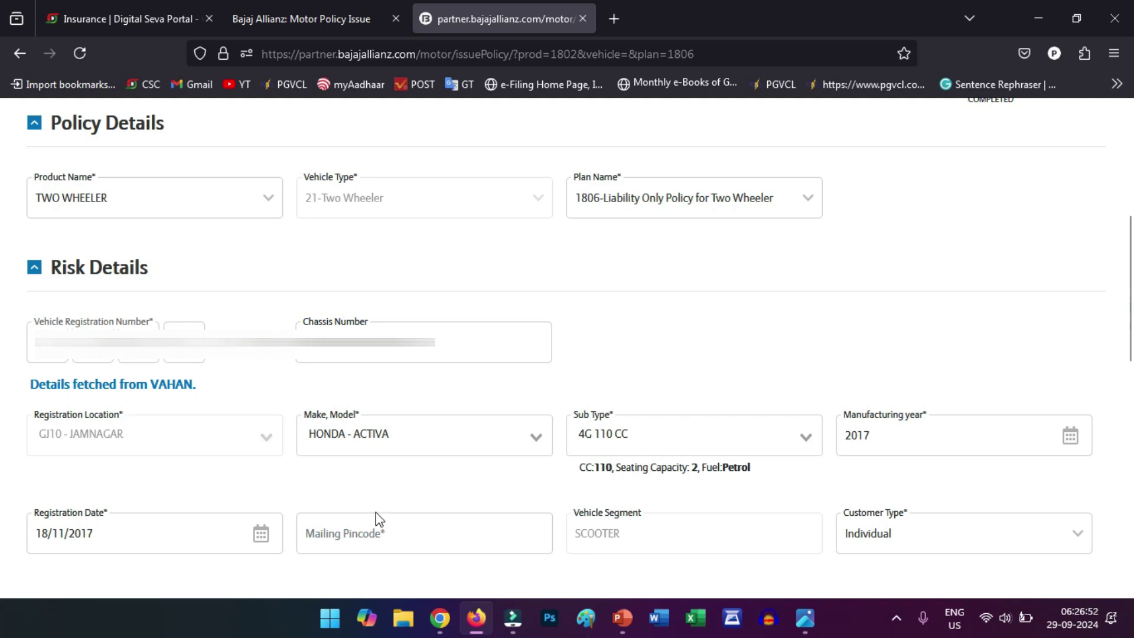
left_click(383, 529)
type("361120")
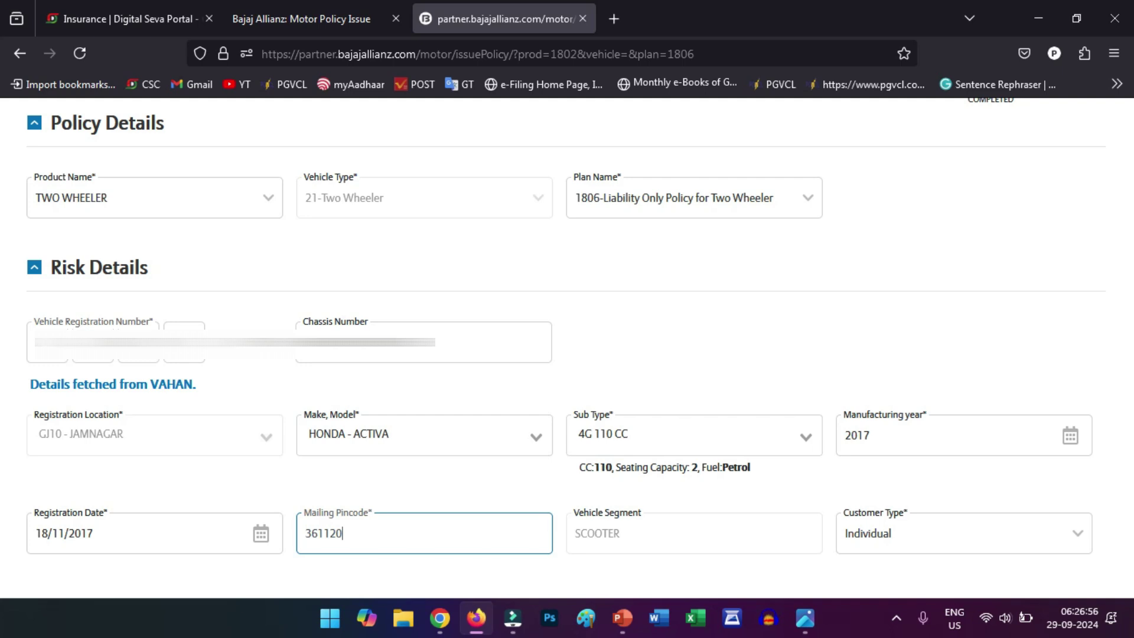
- Review the available Customer Type options and keep Individual
left_click(898, 533)
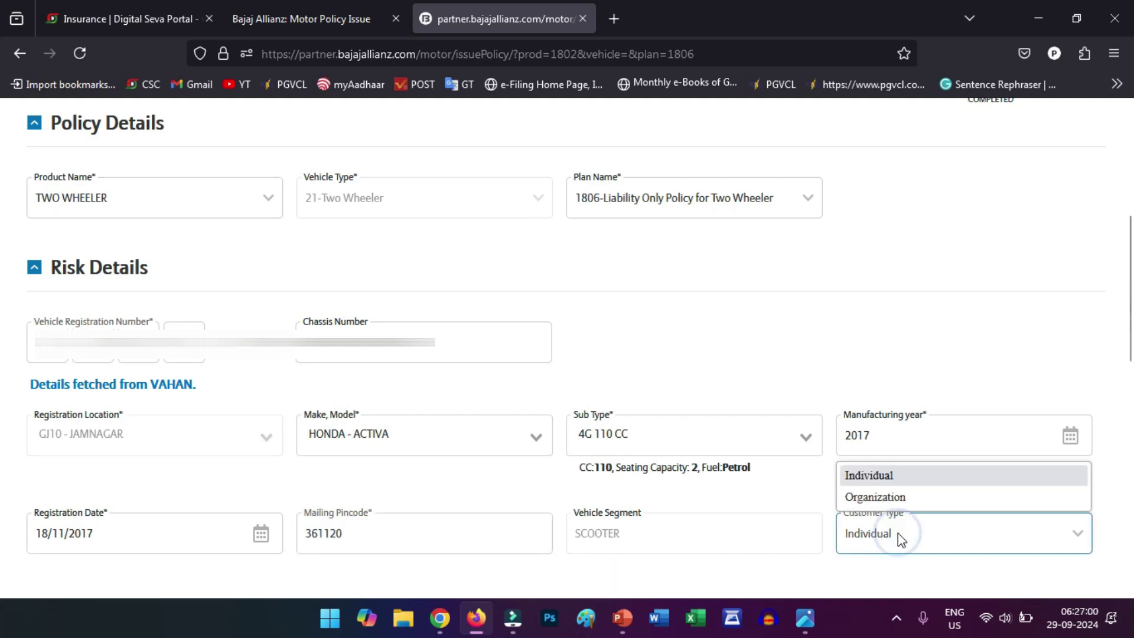
key("Down")
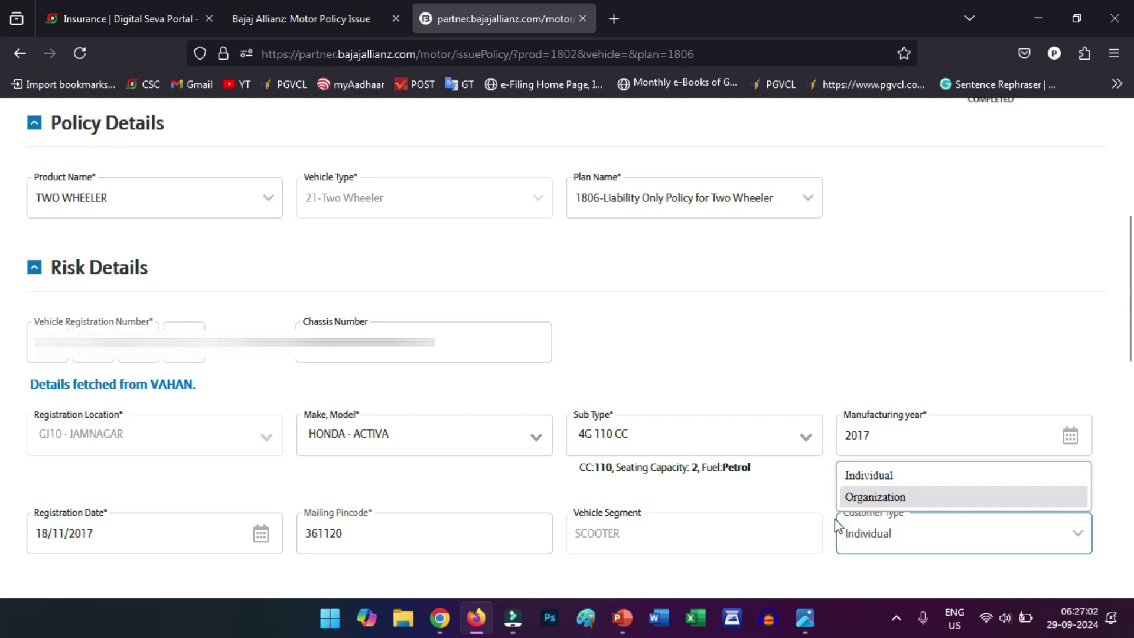
left_click(831, 533)
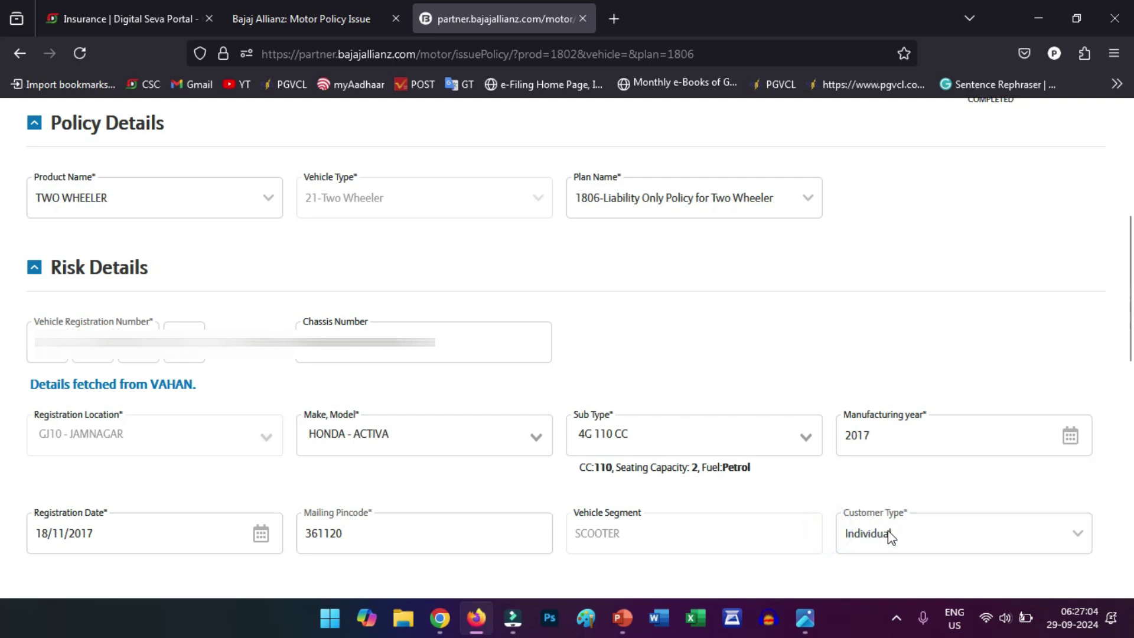
- Get the plans with the TPPD IMT 20 cover and proceed to the proposal details with the One Year Plan
scroll(781, 306, "down", 5)
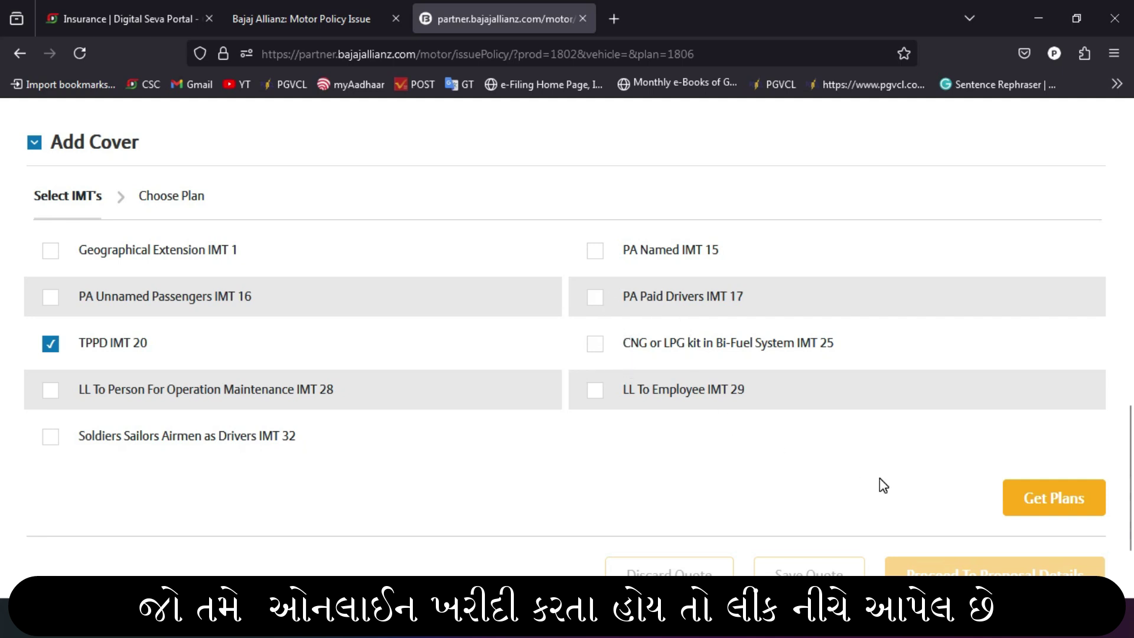
left_click(1057, 508)
scroll(527, 287, "down", 5)
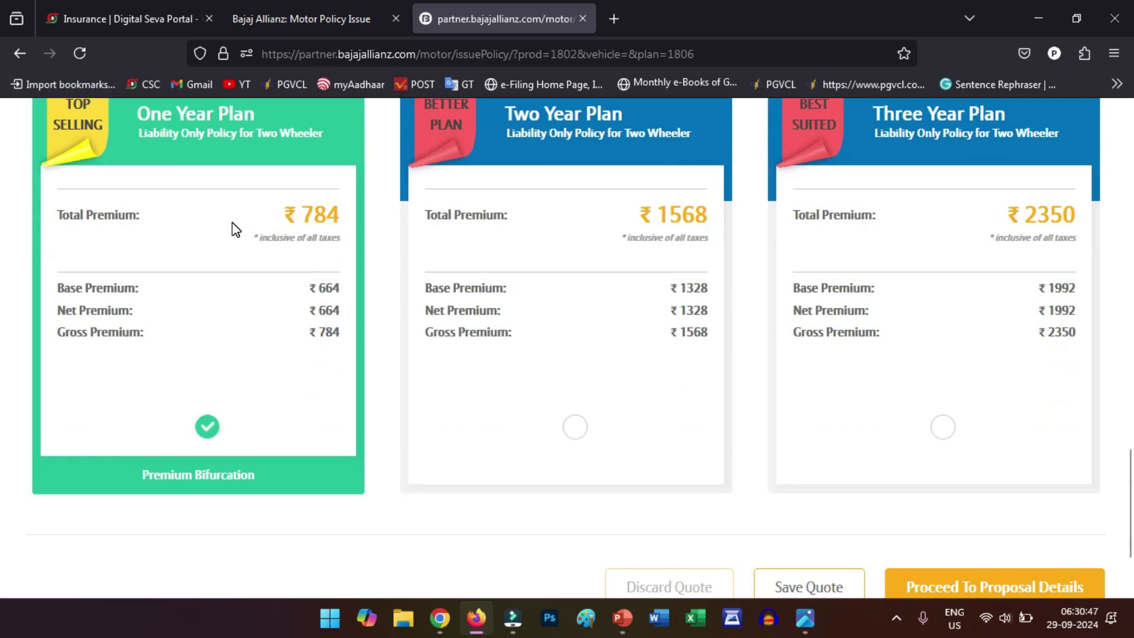
scroll(294, 216, "up", 1)
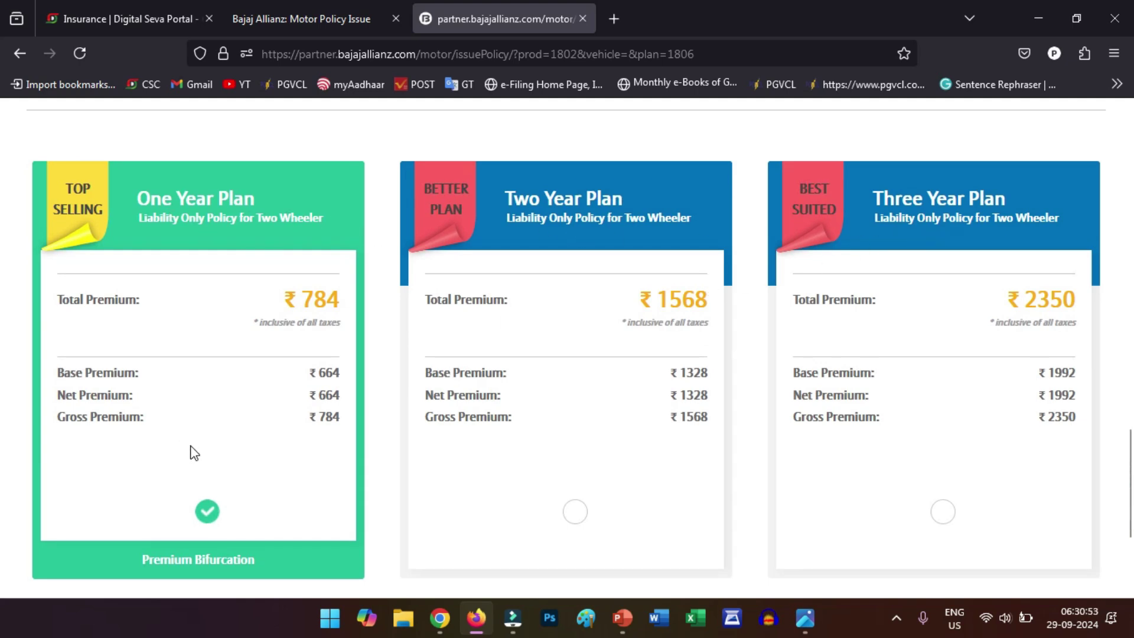
scroll(242, 523, "down", 3)
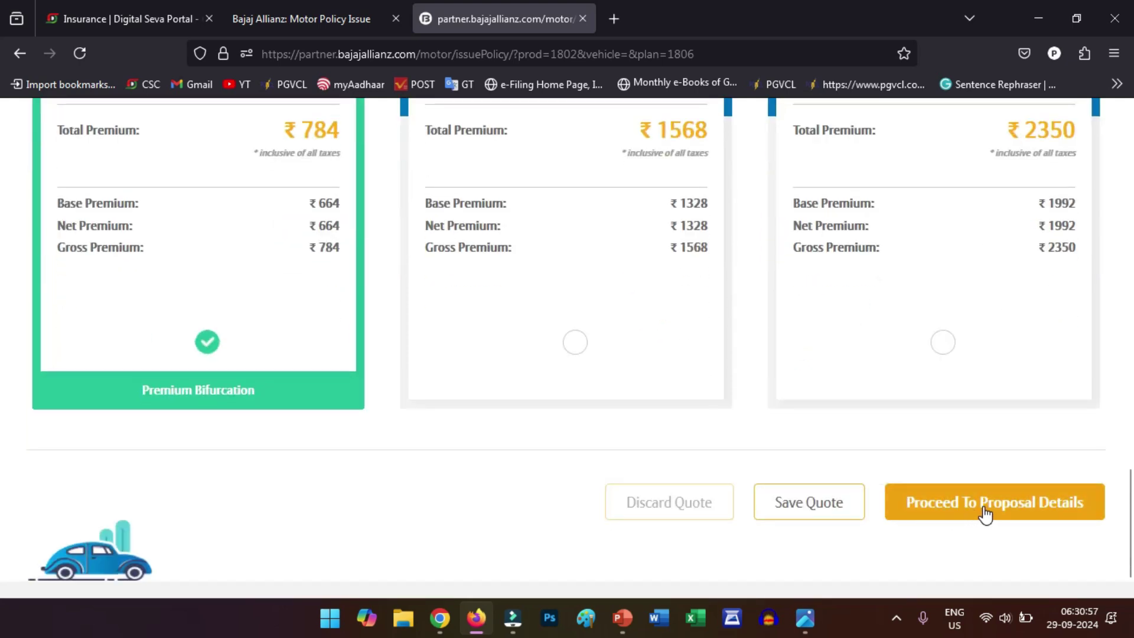
left_click(1017, 507)
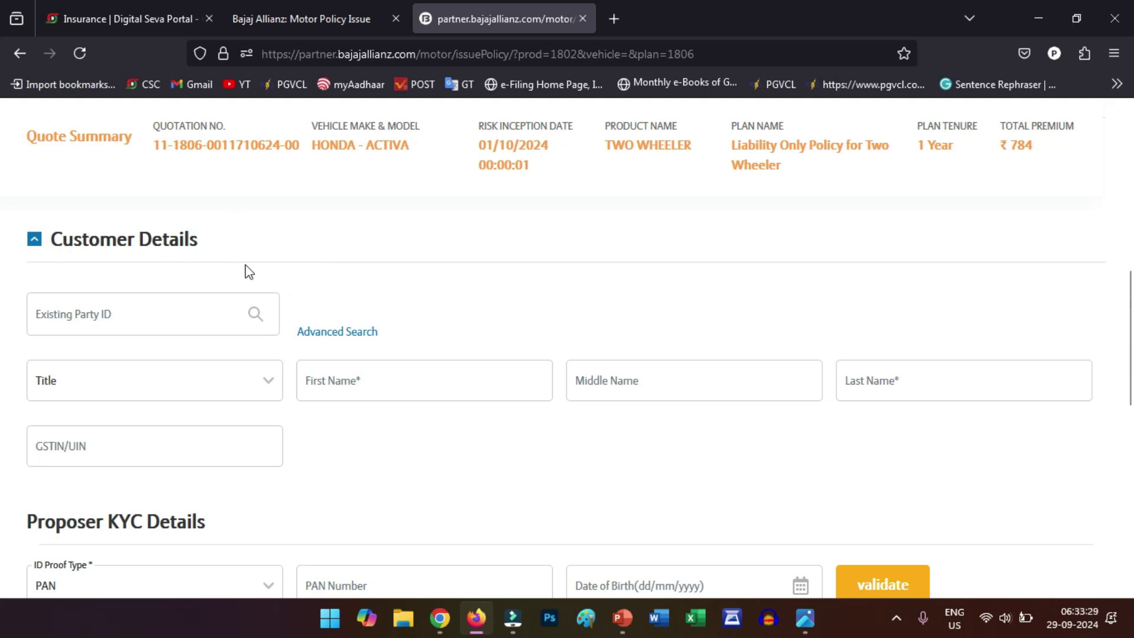
- Set the customer's title to Mr. and activate the First Name field
left_click(268, 383)
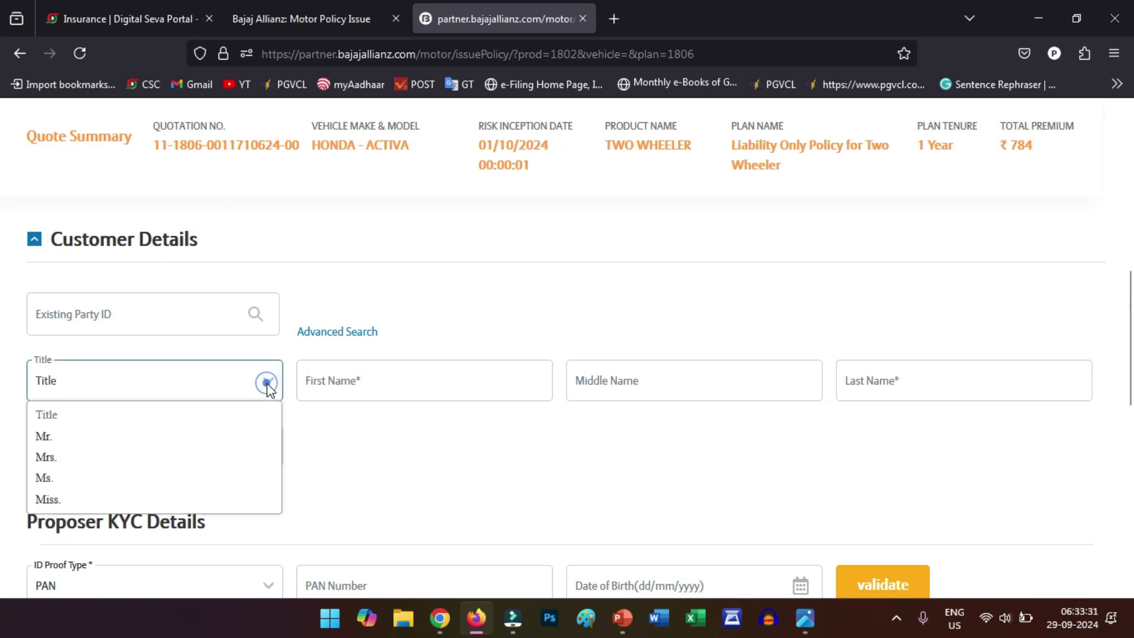
left_click(57, 442)
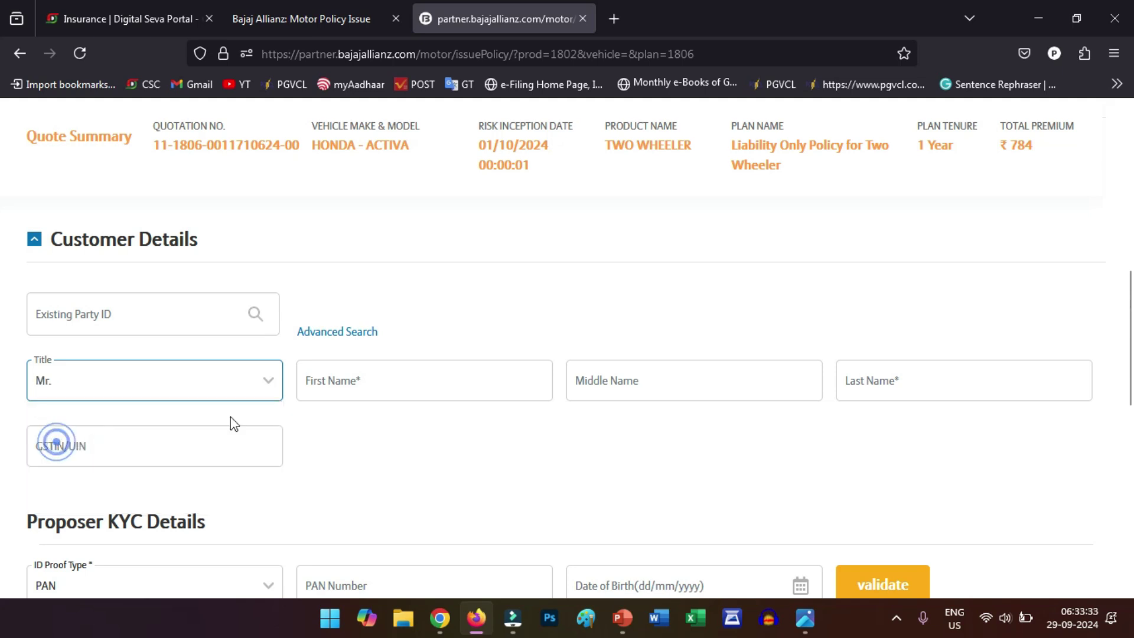
left_click(378, 387)
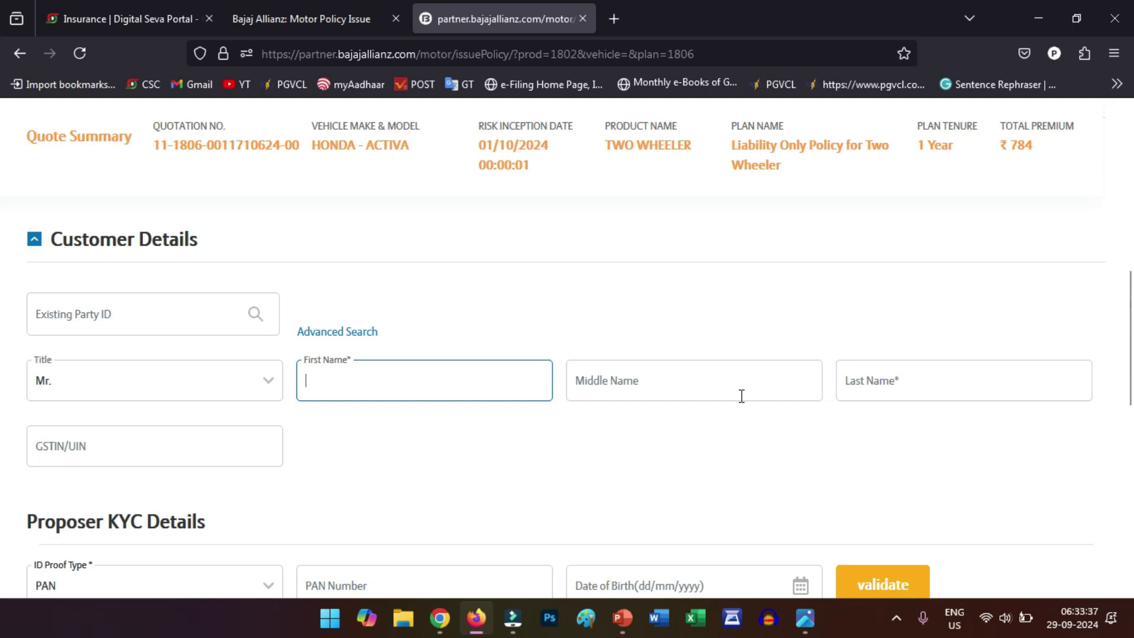
- Review the available ID Proof Type options in the Proposer KYC Details and keep PAN
scroll(599, 446, "down", 4)
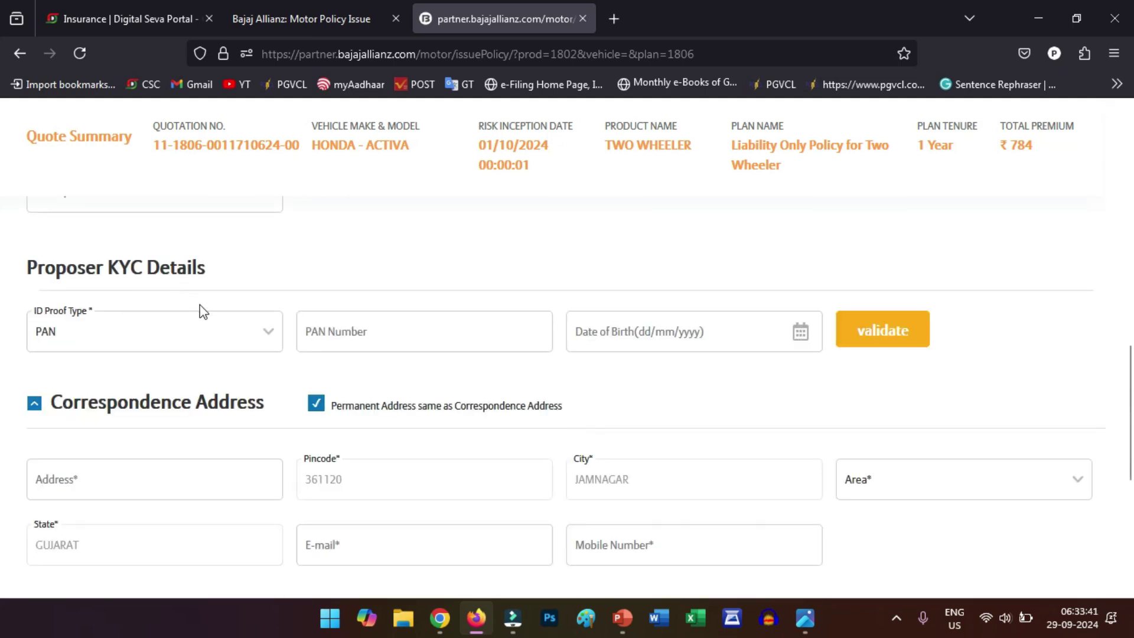
left_click(148, 338)
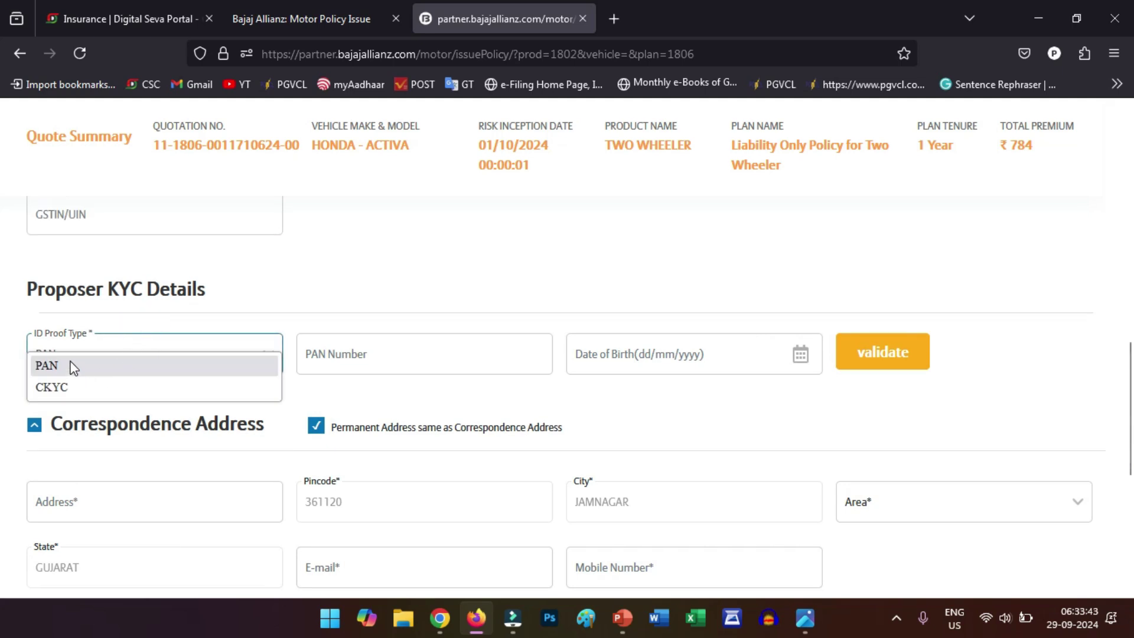
left_click(124, 329)
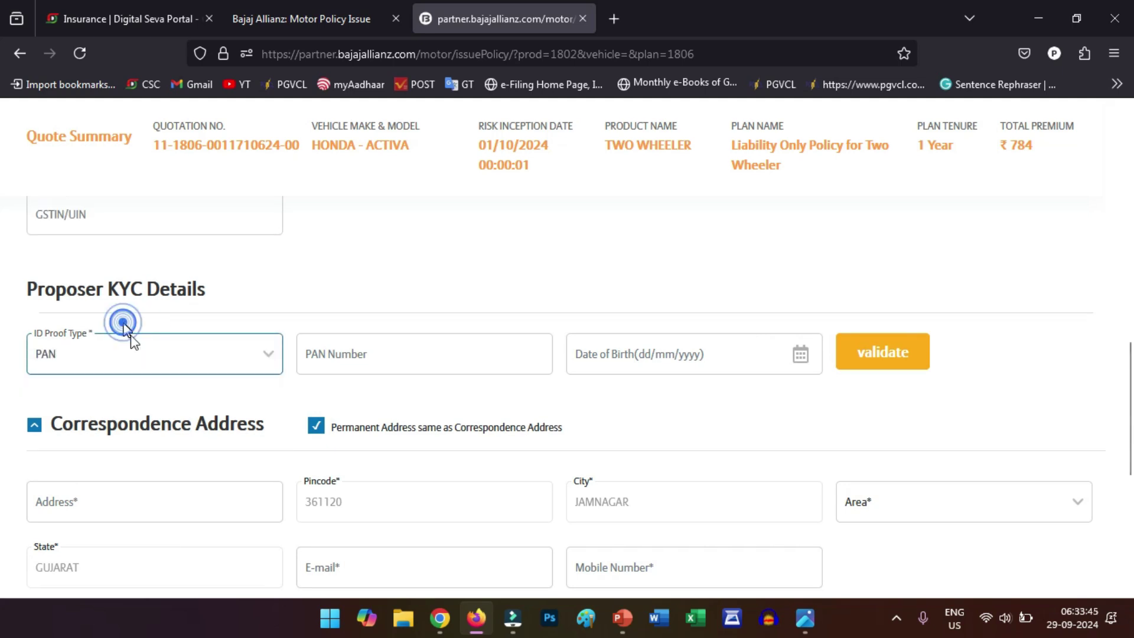
left_click(138, 355)
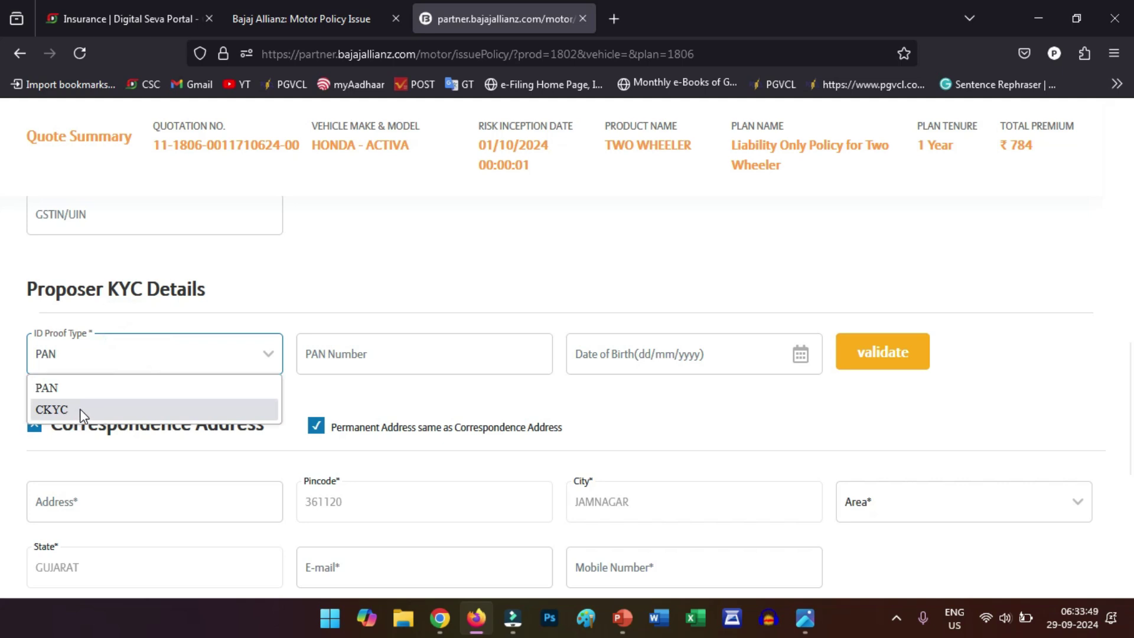
left_click(231, 322)
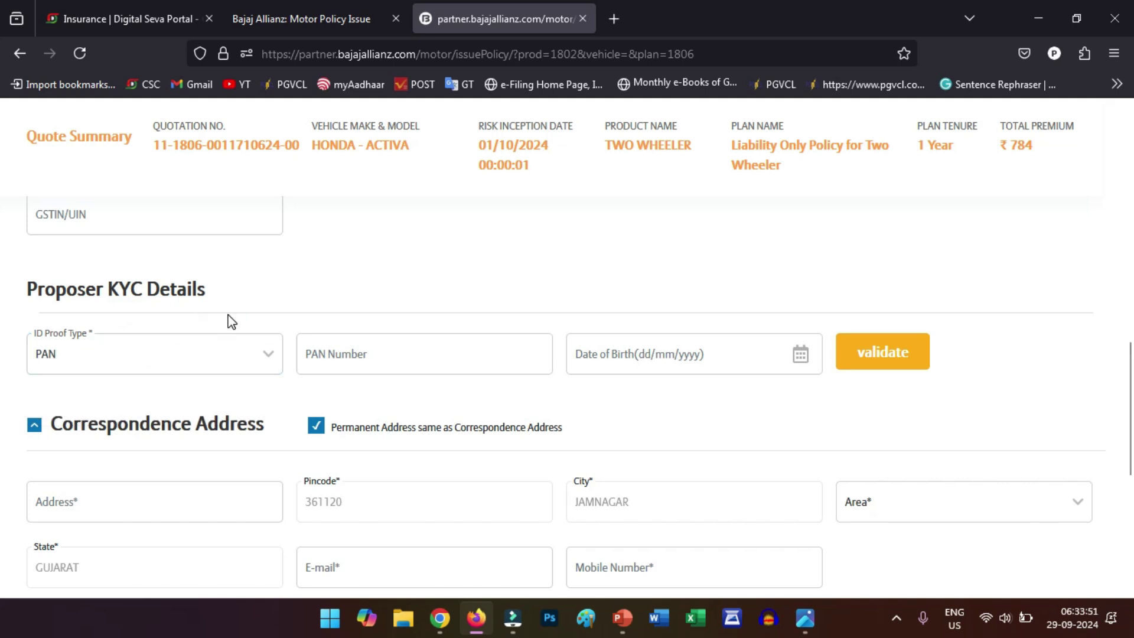
- Examine the PAN Number and Date of Birth fields required for validating the proposer's KYC, leaving them empty
scroll(235, 322, "down", 2)
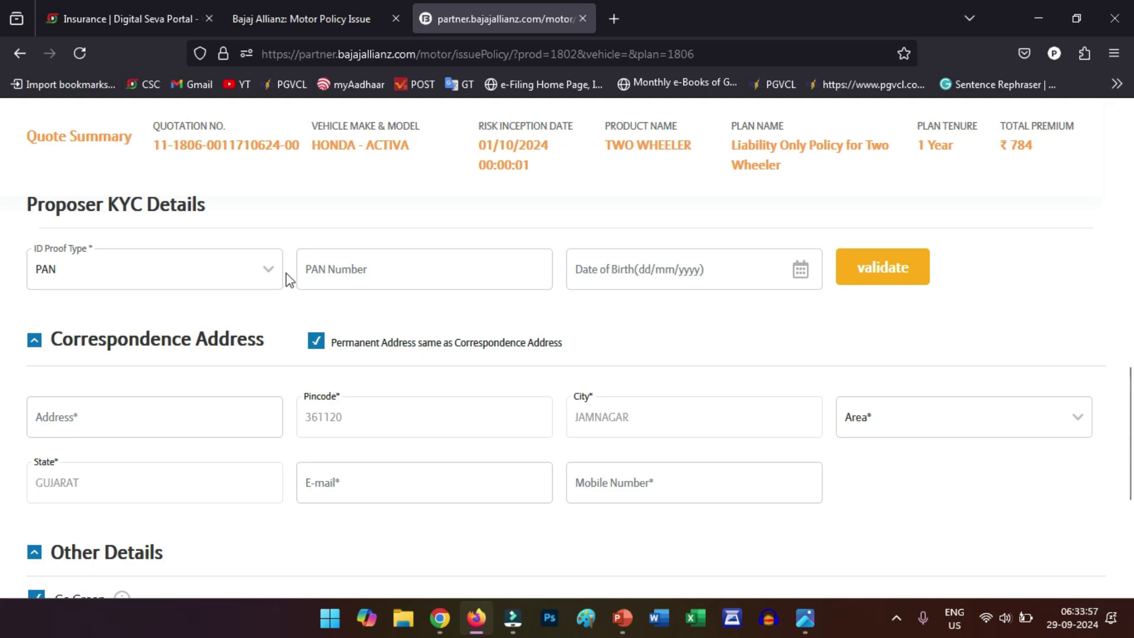
left_click(319, 272)
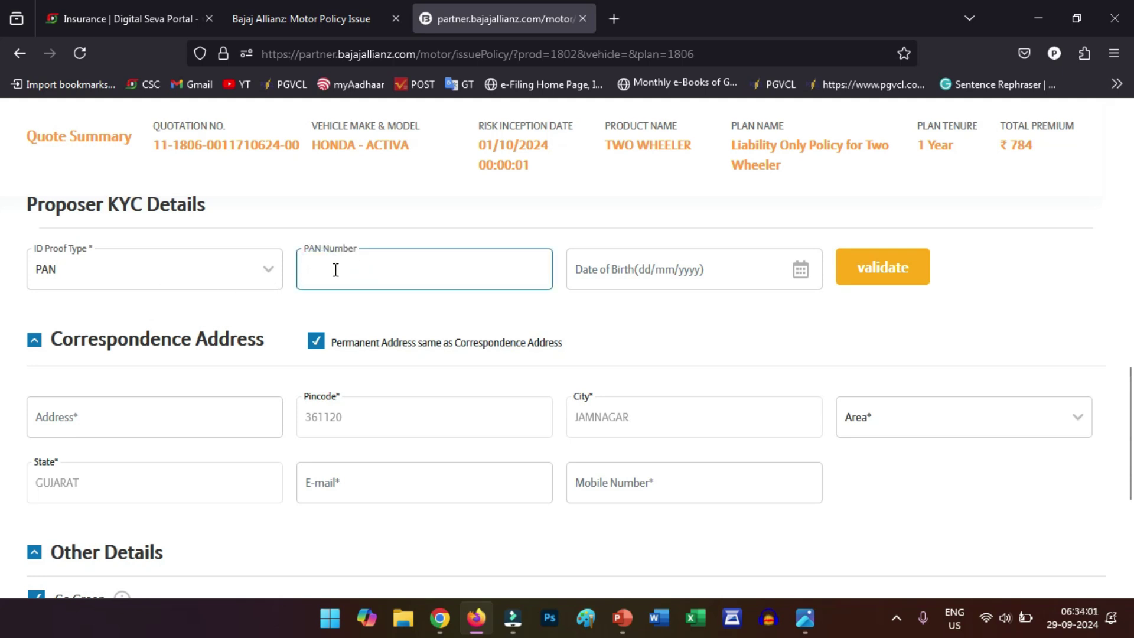
left_click(617, 276)
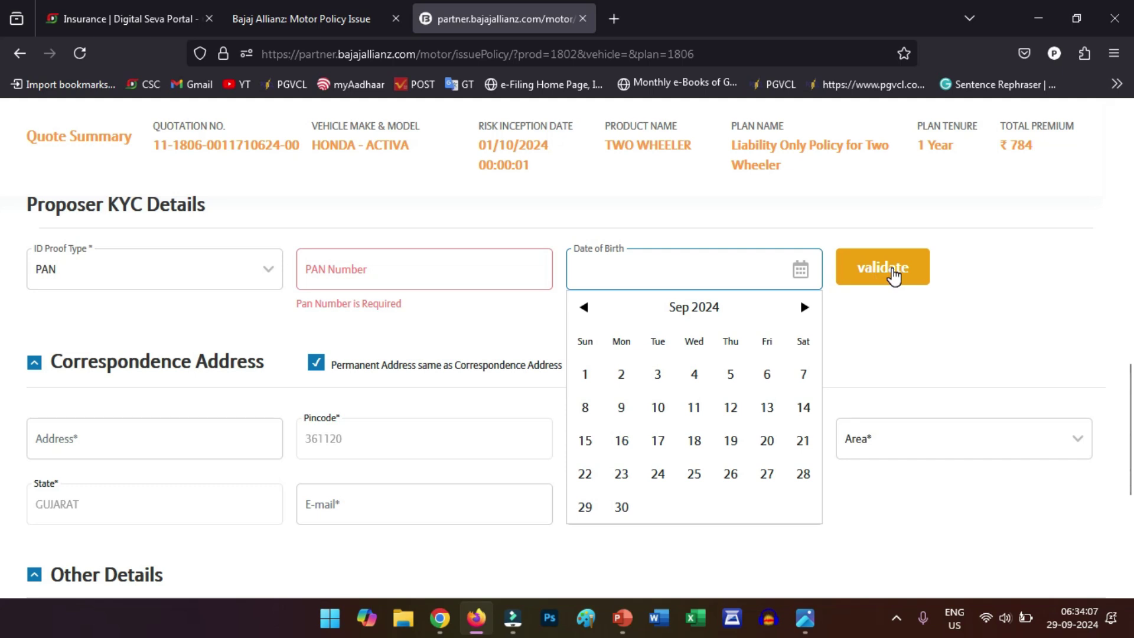
left_click(394, 344)
- Review the Source of Proposal Details in Other Details and keep Personal Meeting with Proposer Client
scroll(396, 346, "down", 3)
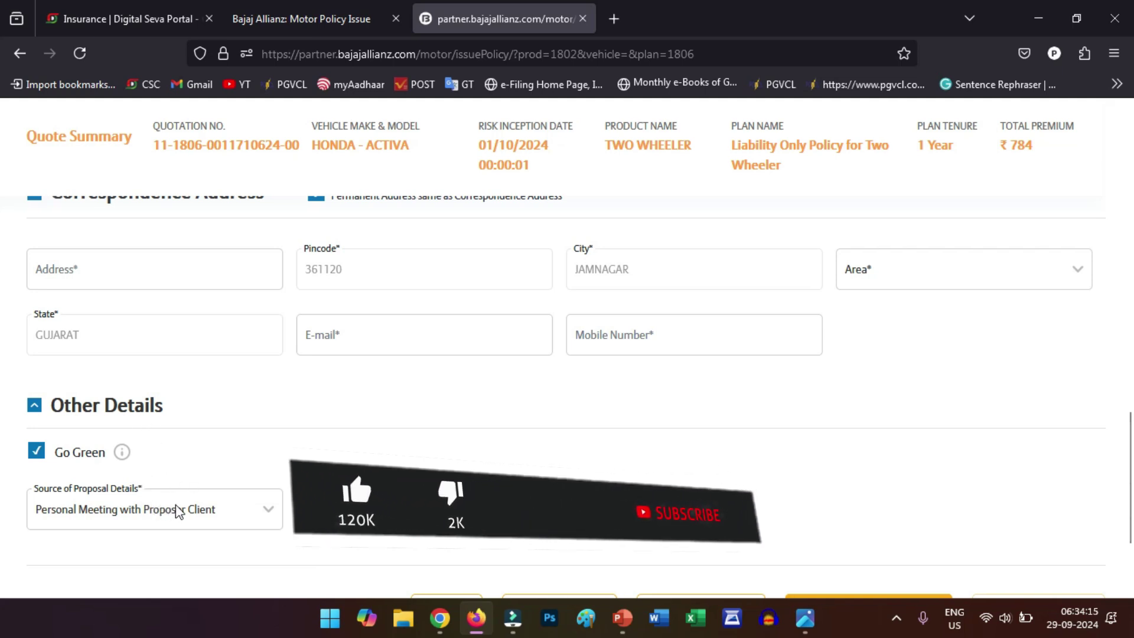
scroll(177, 510, "down", 2)
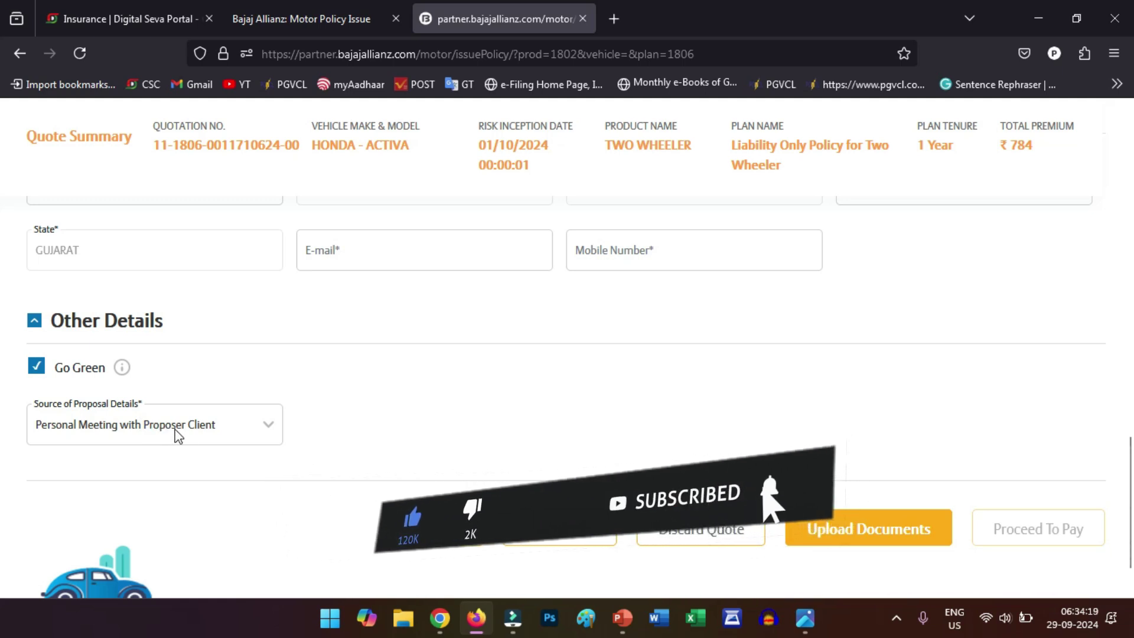
left_click(255, 425)
left_click(260, 430)
left_click(367, 397)
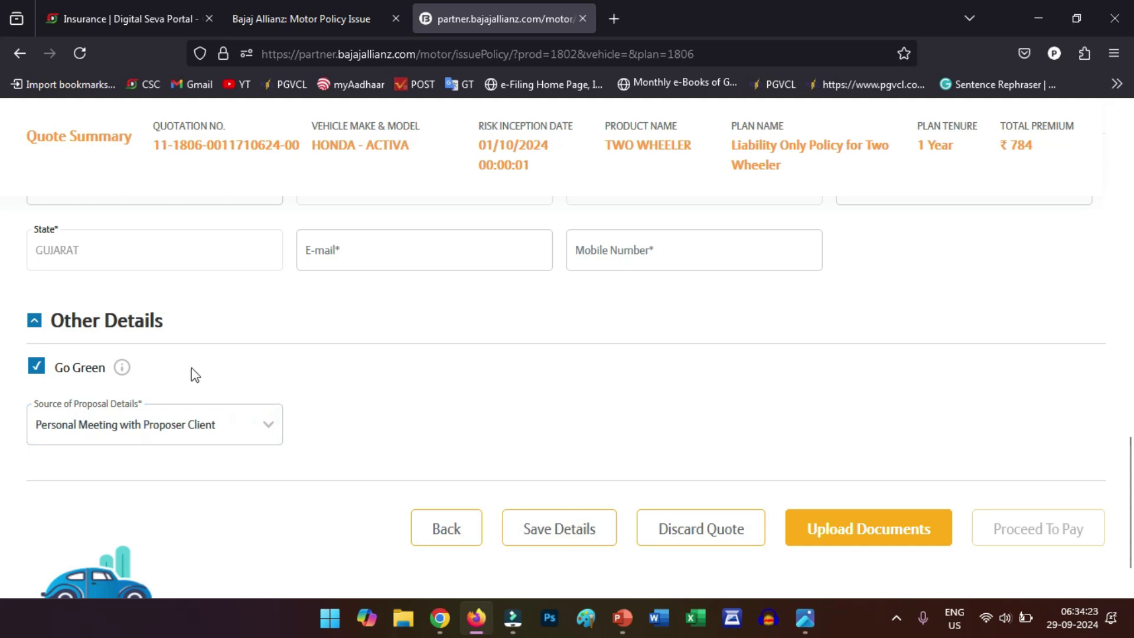
- Continue to the document upload, upload aadhaar.jpeg as KYC-Proof Of Address, and proceed to payment
left_click(861, 533)
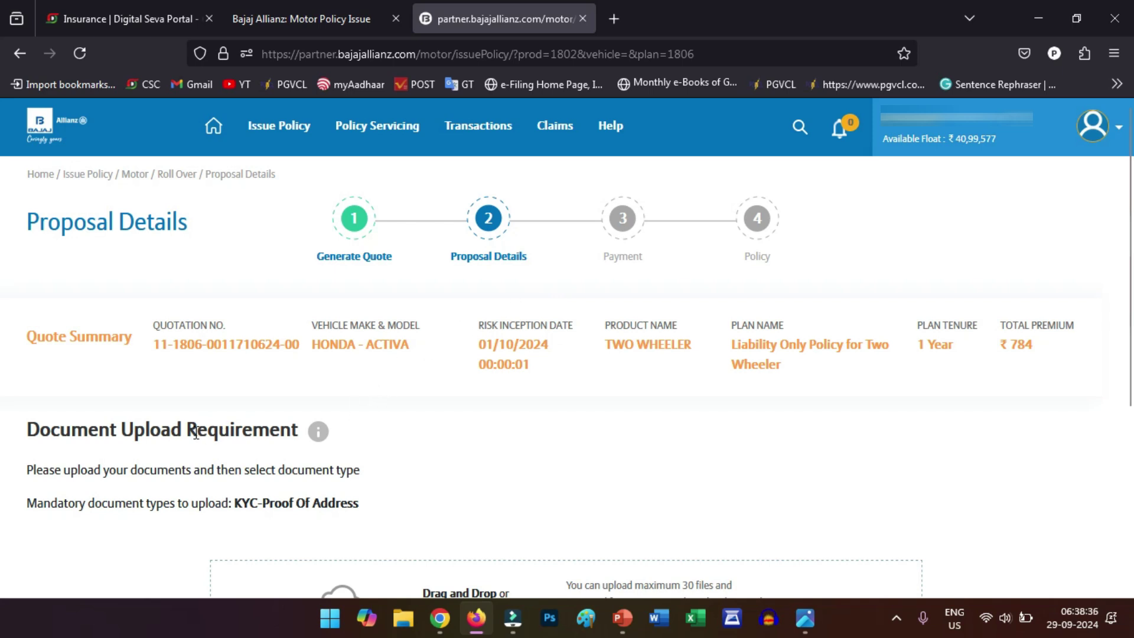
scroll(449, 436, "down", 3)
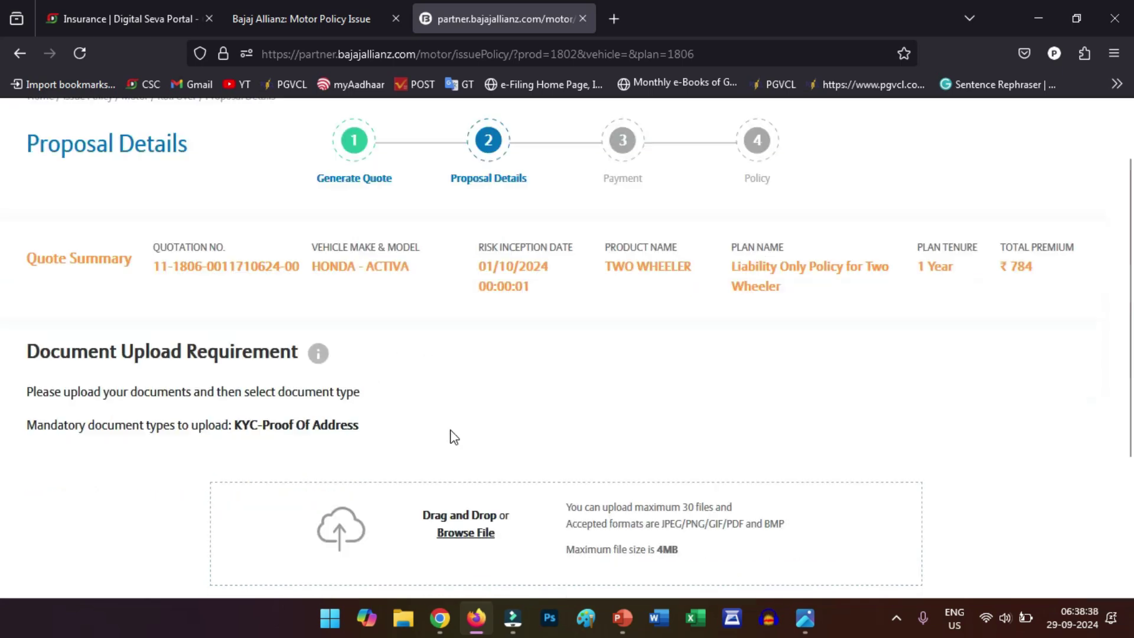
scroll(453, 437, "down", 2)
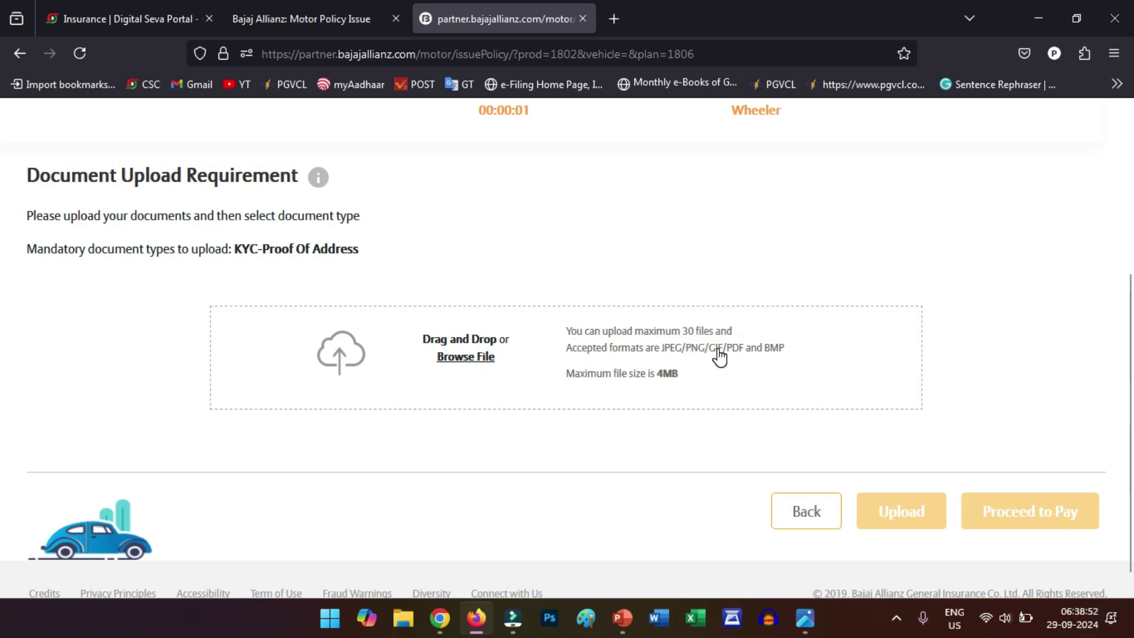
left_click(466, 356)
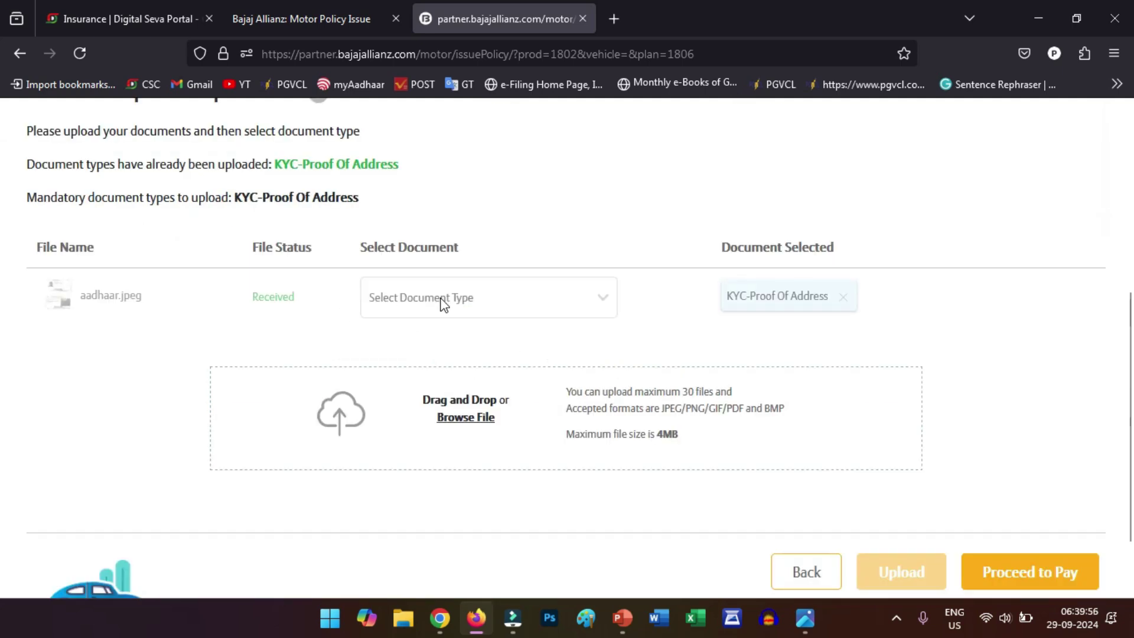
scroll(593, 332, "down", 2)
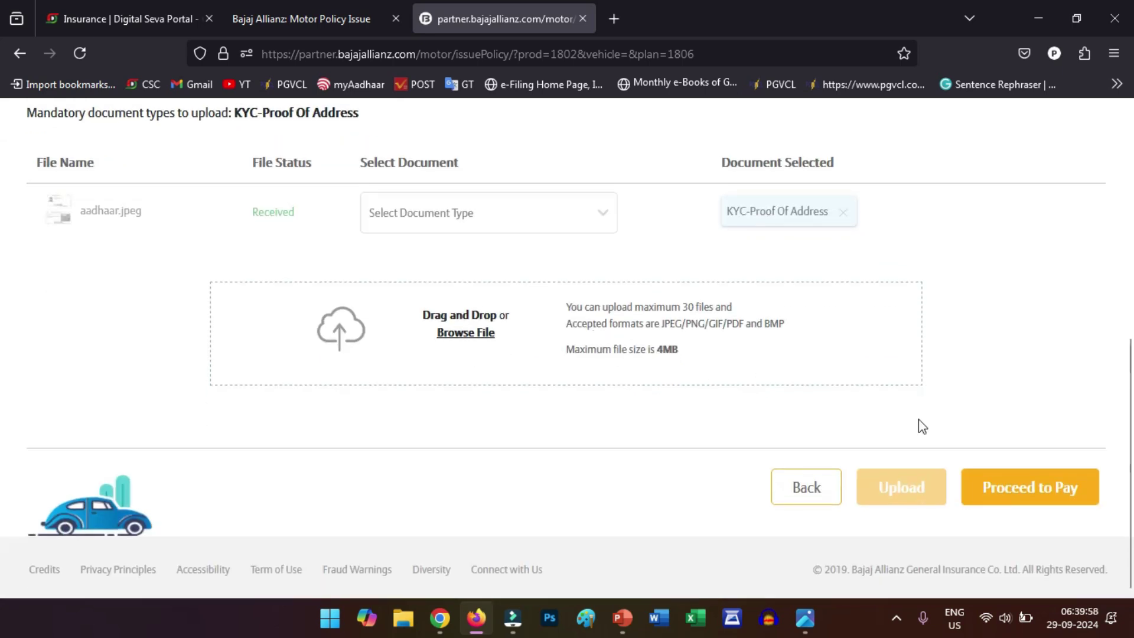
left_click(1033, 488)
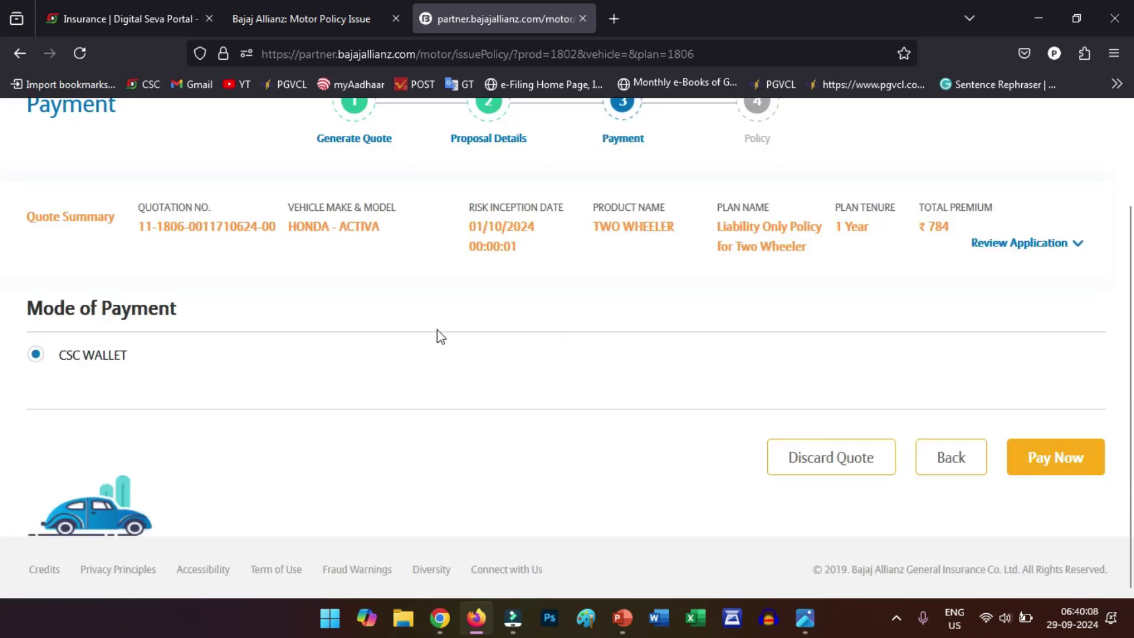
- Pay the policy premium through CSC WALLET, entering the wallet password to validate the payment
double_click(930, 225)
left_click(1056, 458)
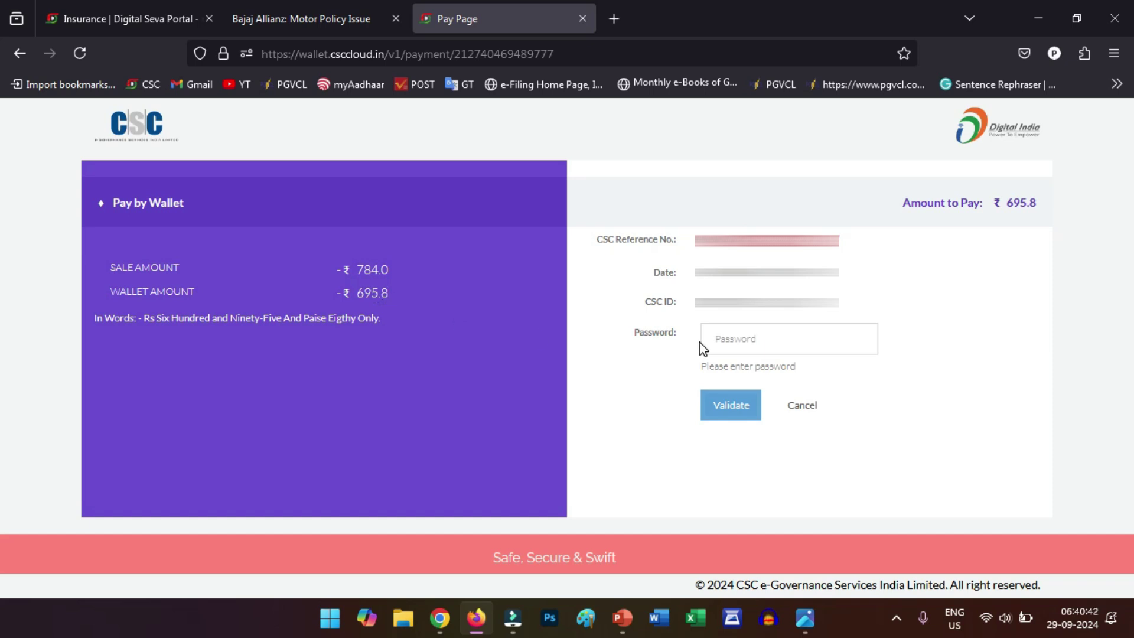
left_click(721, 336)
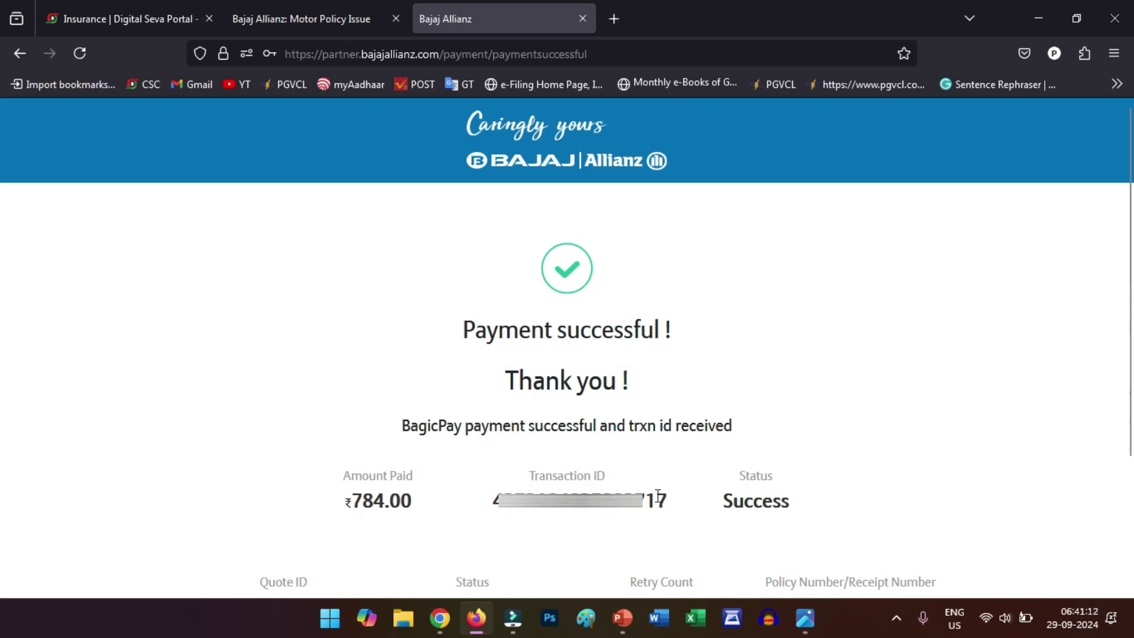
- Check the payment status and the amount paid, and download the issued policy document
left_click_drag(726, 498, 808, 500)
left_click(806, 499)
left_click_drag(356, 499, 415, 509)
left_click(430, 499)
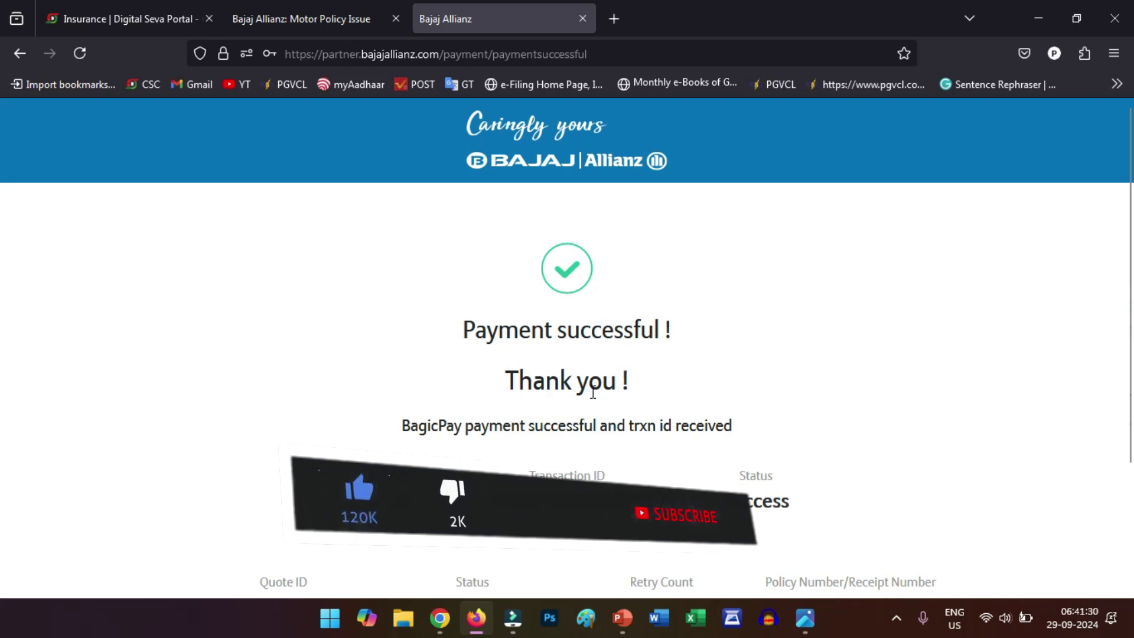
scroll(593, 393, "down", 3)
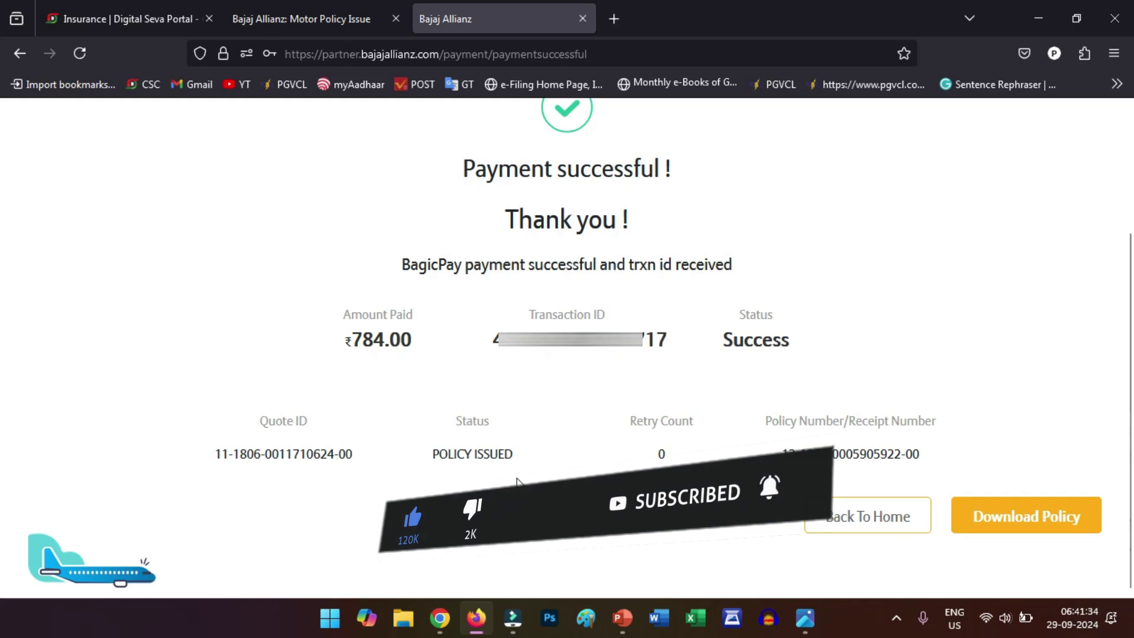
left_click(1012, 520)
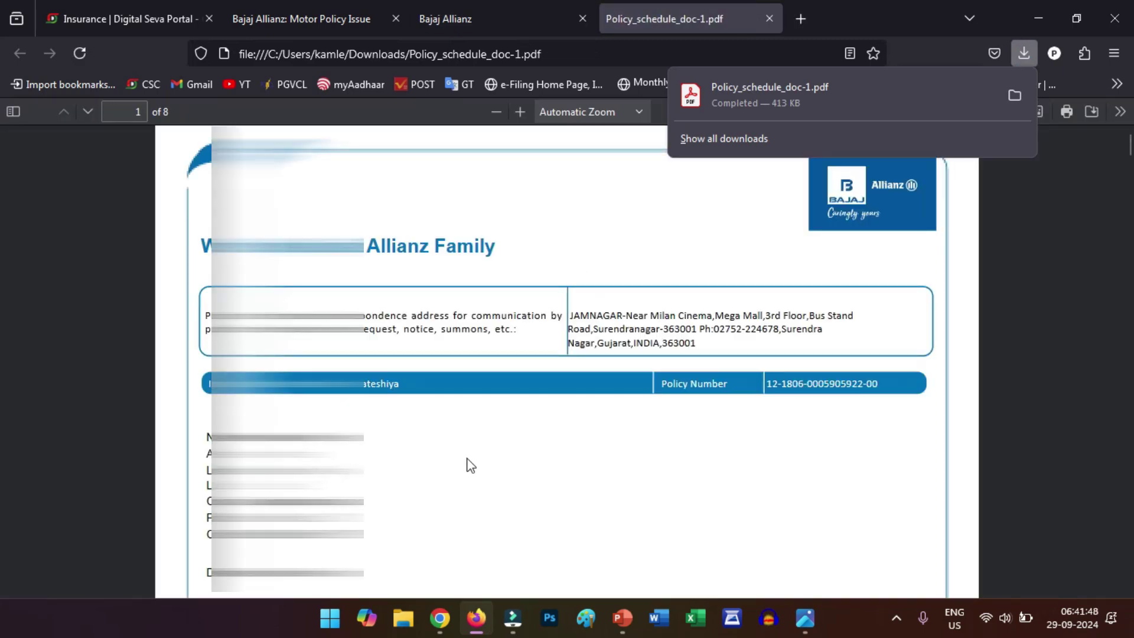
- Look through the pages of the downloaded policy schedule PDF and return to its first page
scroll(446, 453, "down", 15)
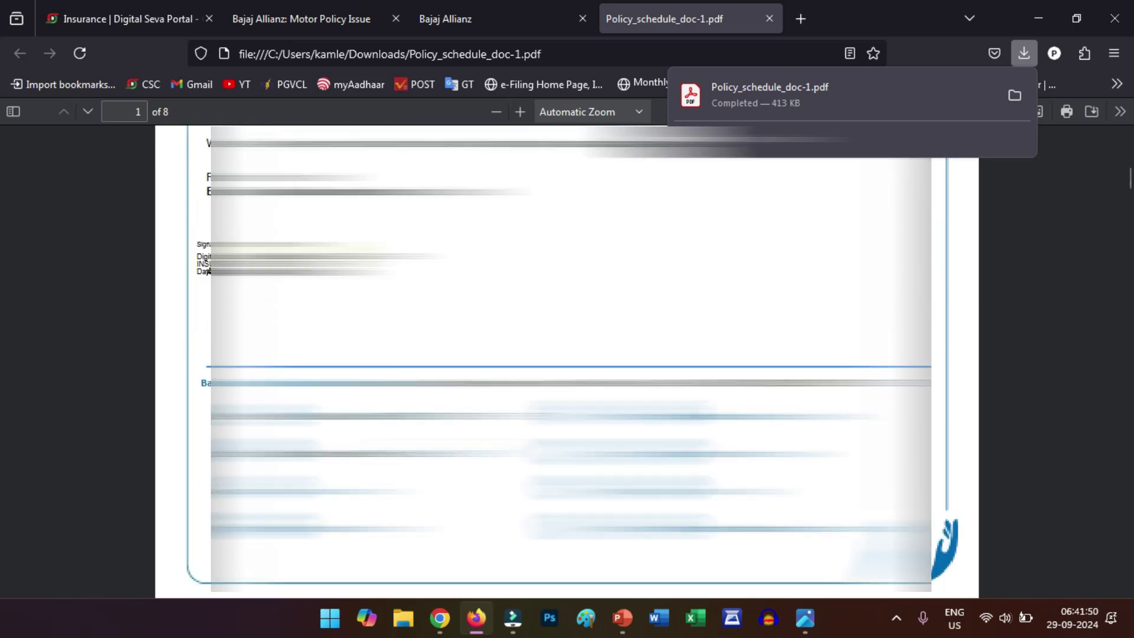
scroll(563, 362, "down", 10)
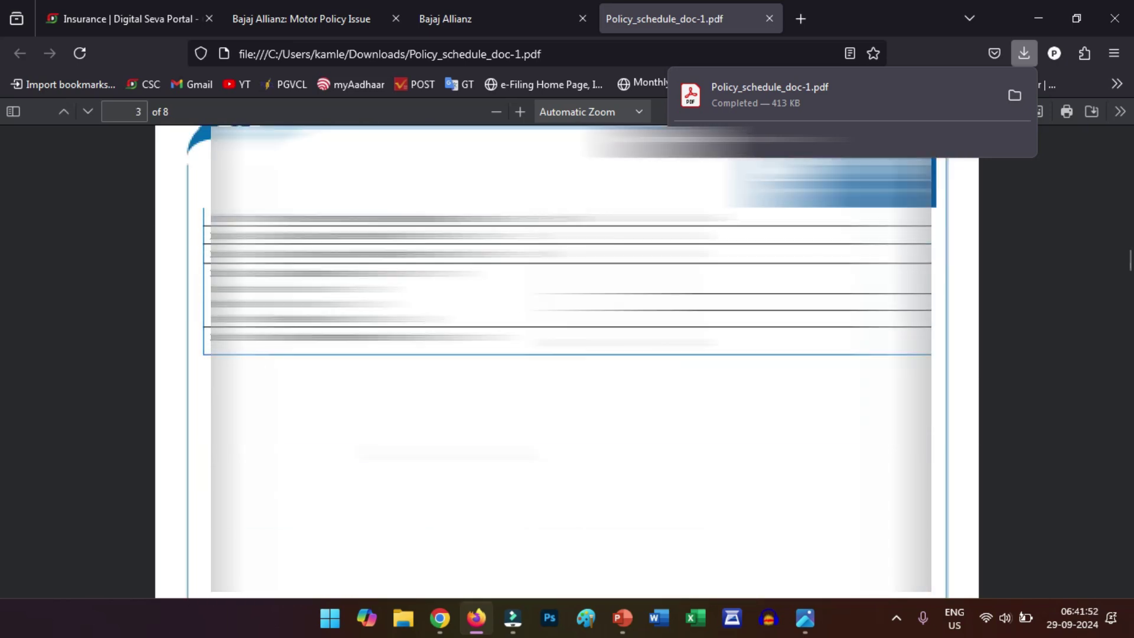
scroll(562, 362, "down", 10)
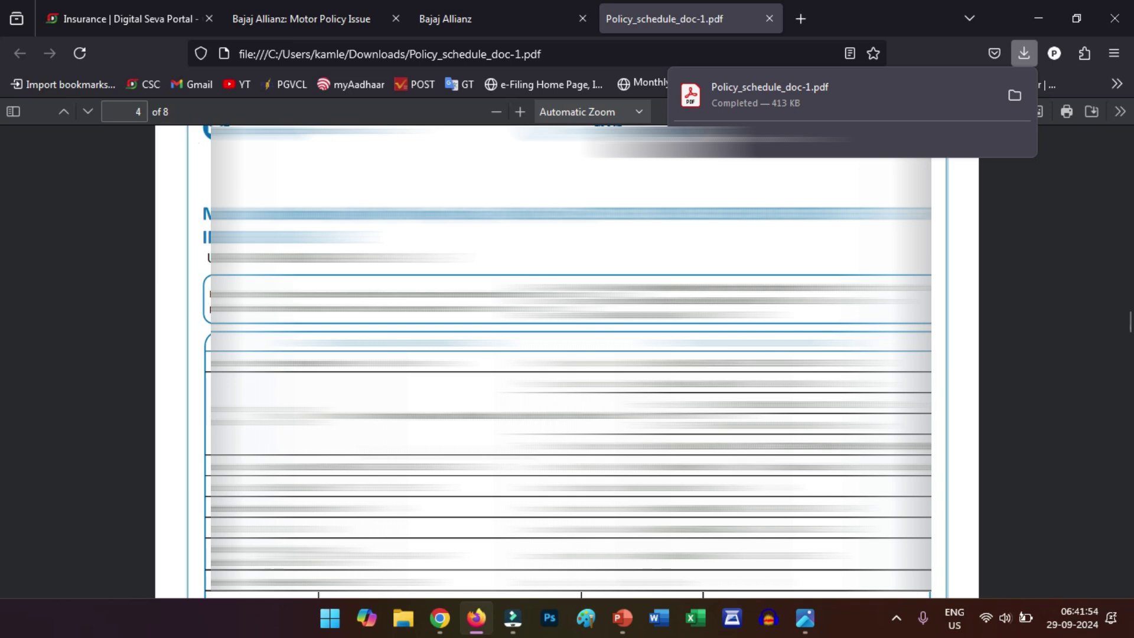
scroll(567, 361, "down", 10)
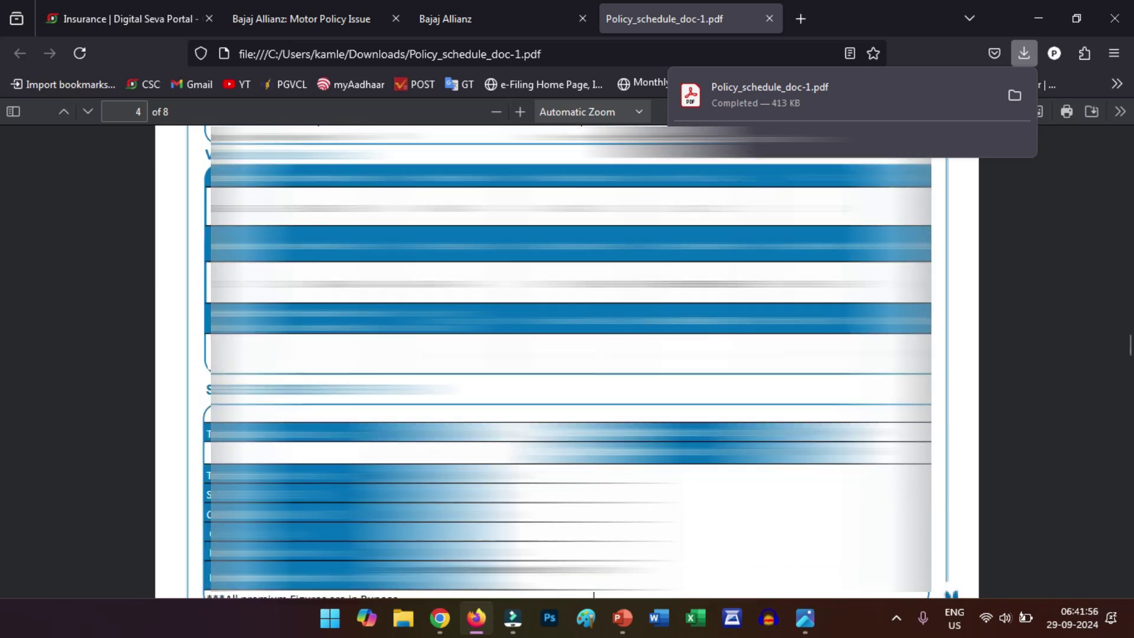
scroll(567, 361, "up", 5)
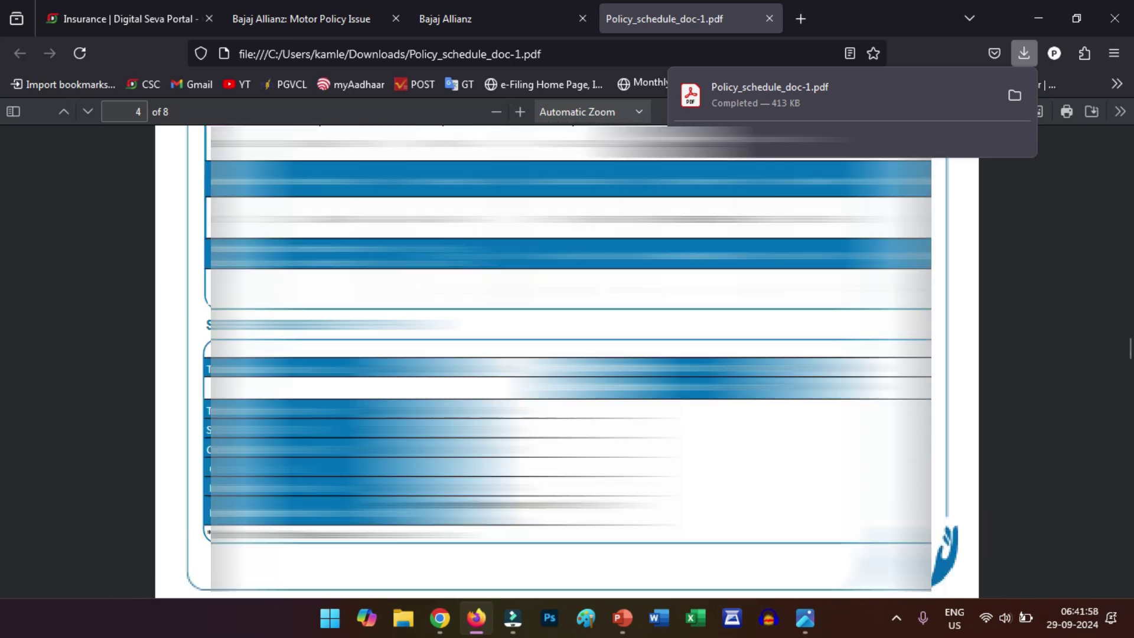
scroll(568, 362, "up", 20)
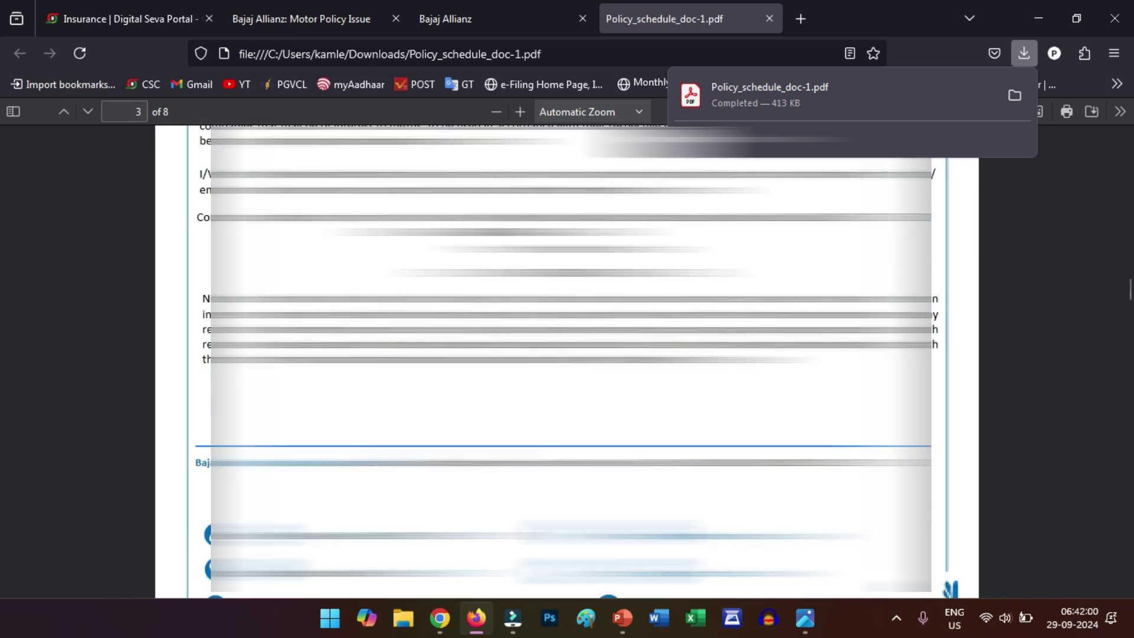
scroll(567, 362, "up", 10)
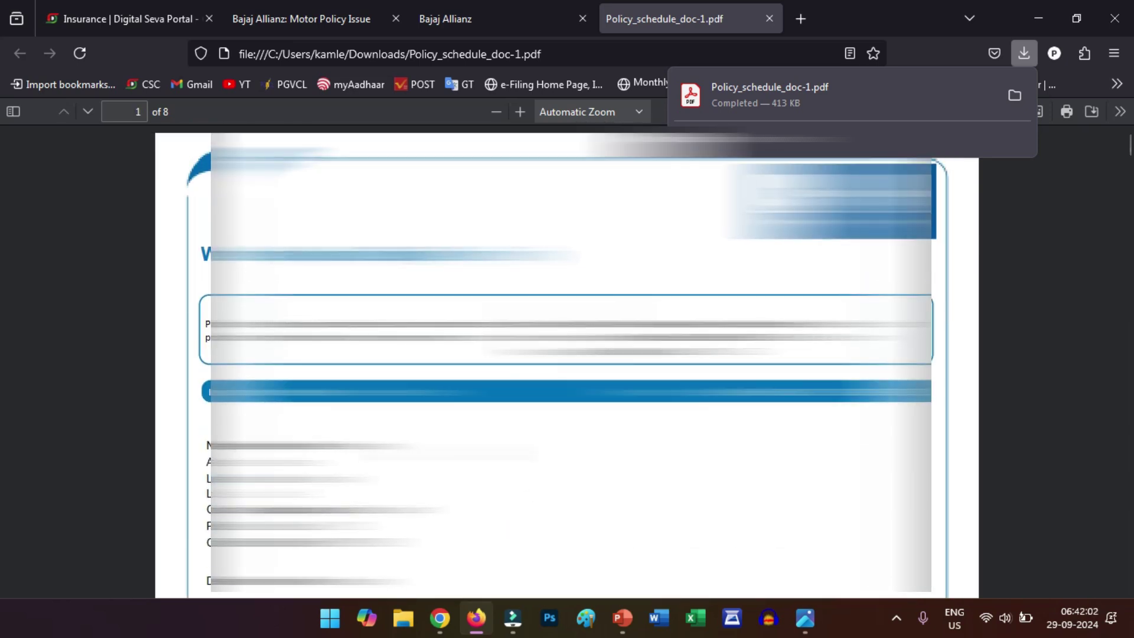